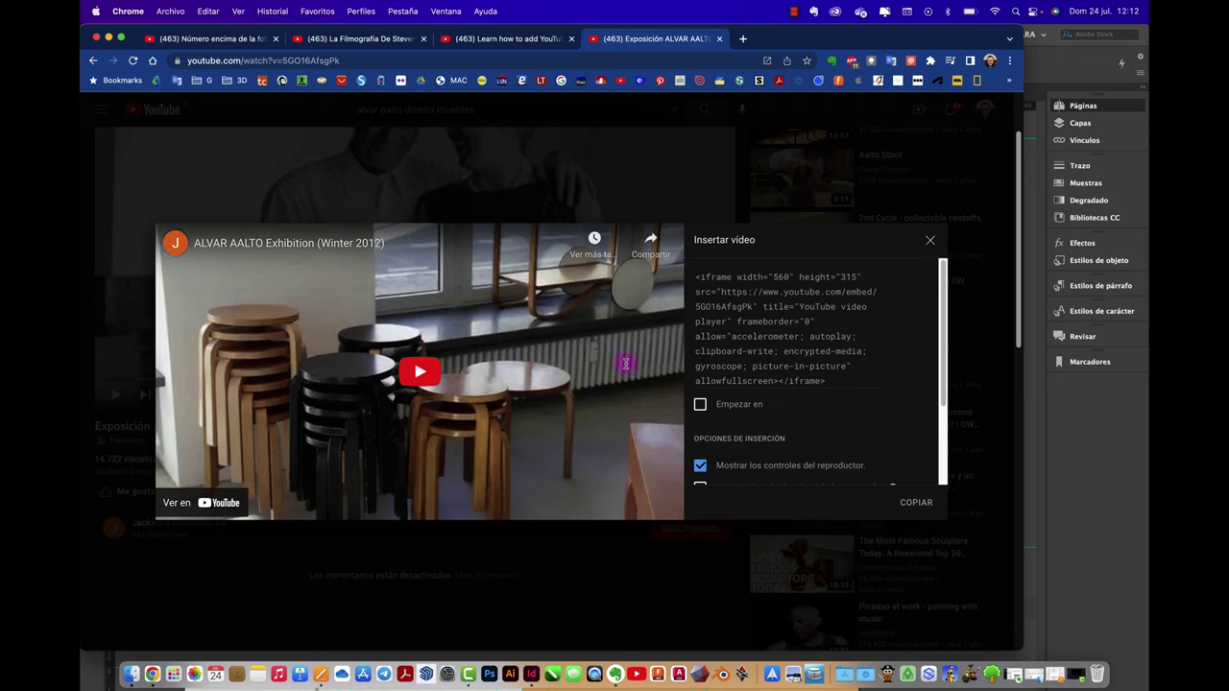
Step: Copy the embed iframe code of the Alvar Aalto exhibition video and close the Insertar vídeo dialog
{"action": "left_click", "coordinate": [804, 352]}
{"action": "key", "text": "super+c"}
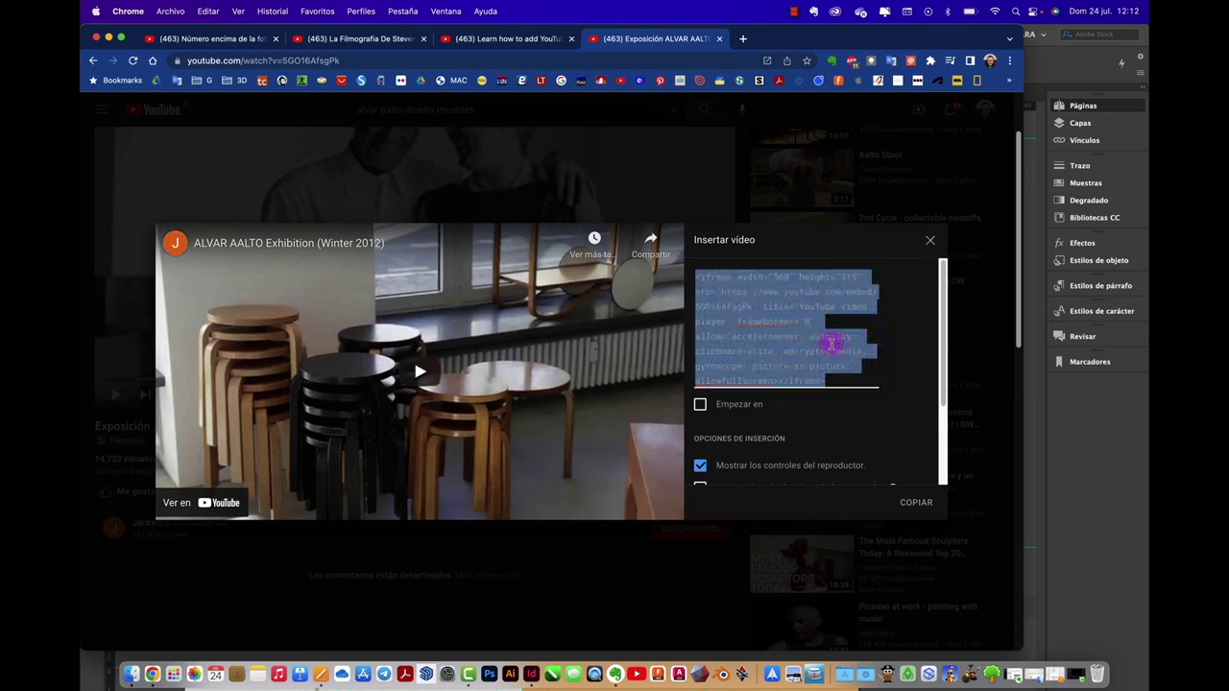
{"action": "left_click", "coordinate": [917, 502]}
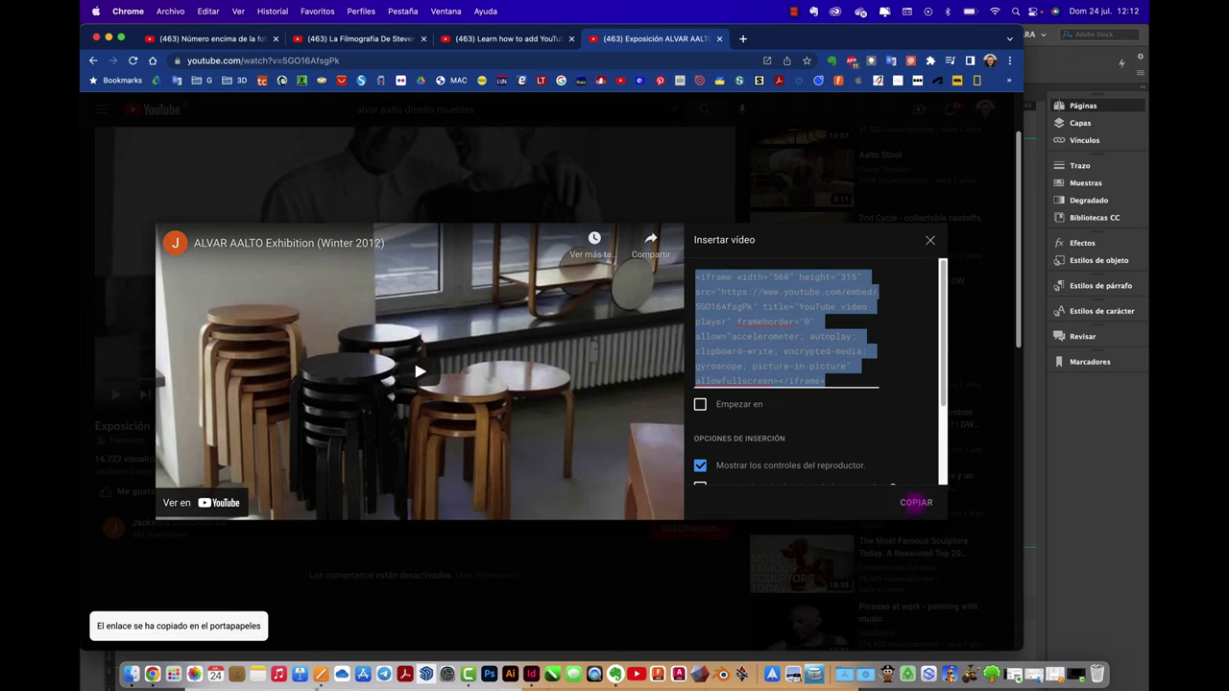
{"action": "left_click", "coordinate": [931, 246]}
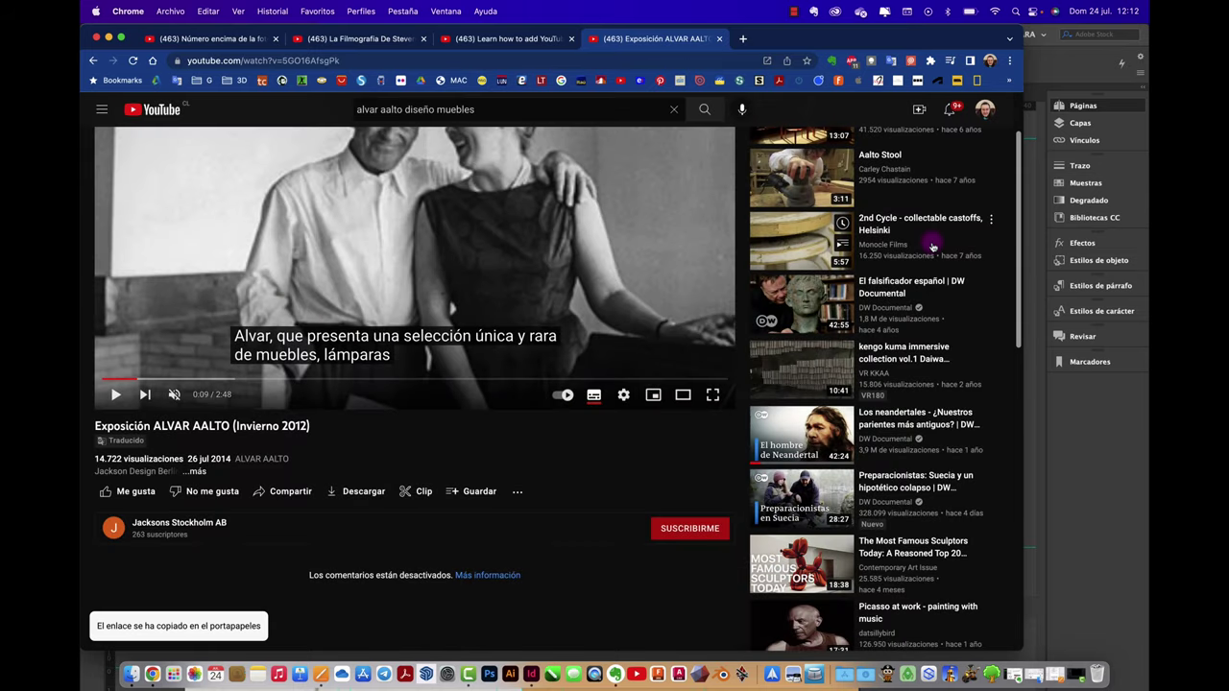
Step: Switch to the EJEMPLO.indd document in InDesign and insert the copied YouTube iframe code as HTML on page 18
{"action": "key", "text": "ctrl+Up"}
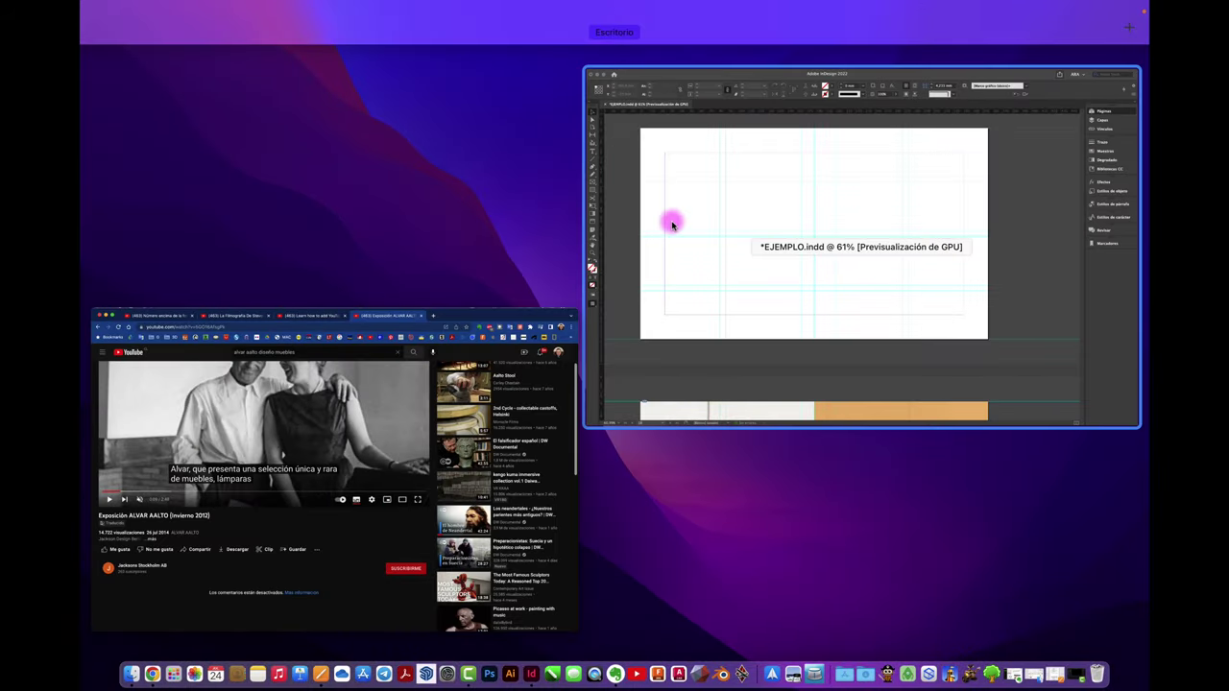
{"action": "left_click", "coordinate": [672, 222]}
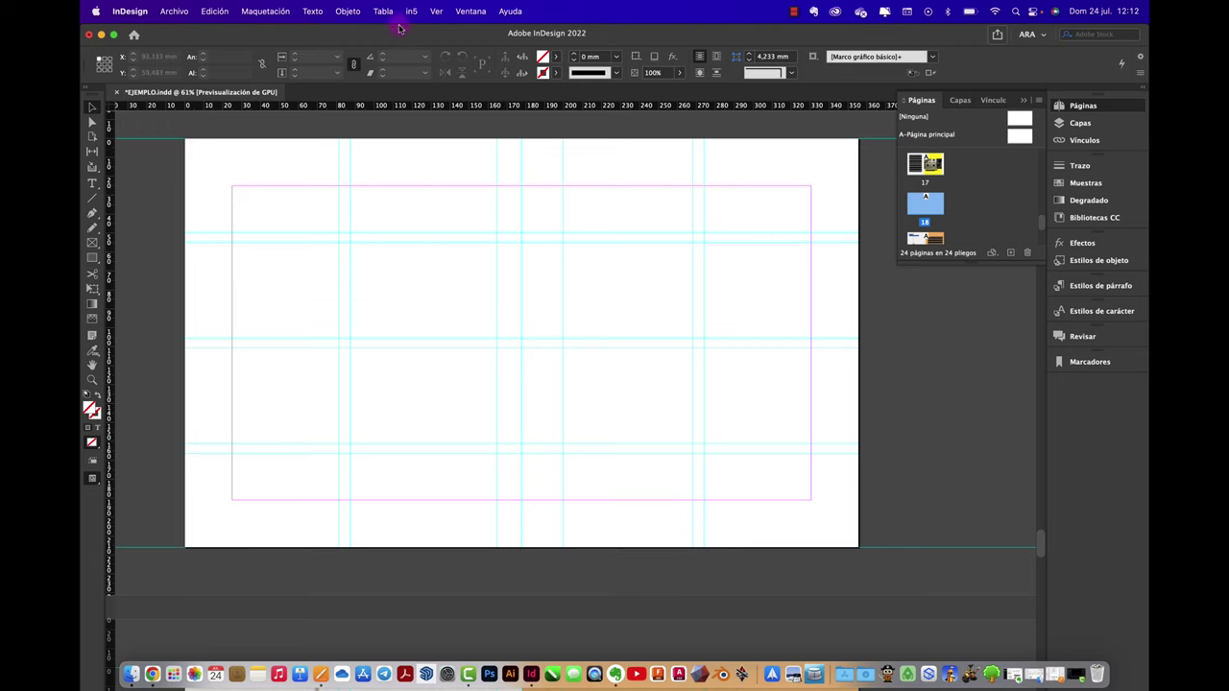
{"action": "left_click", "coordinate": [348, 11]}
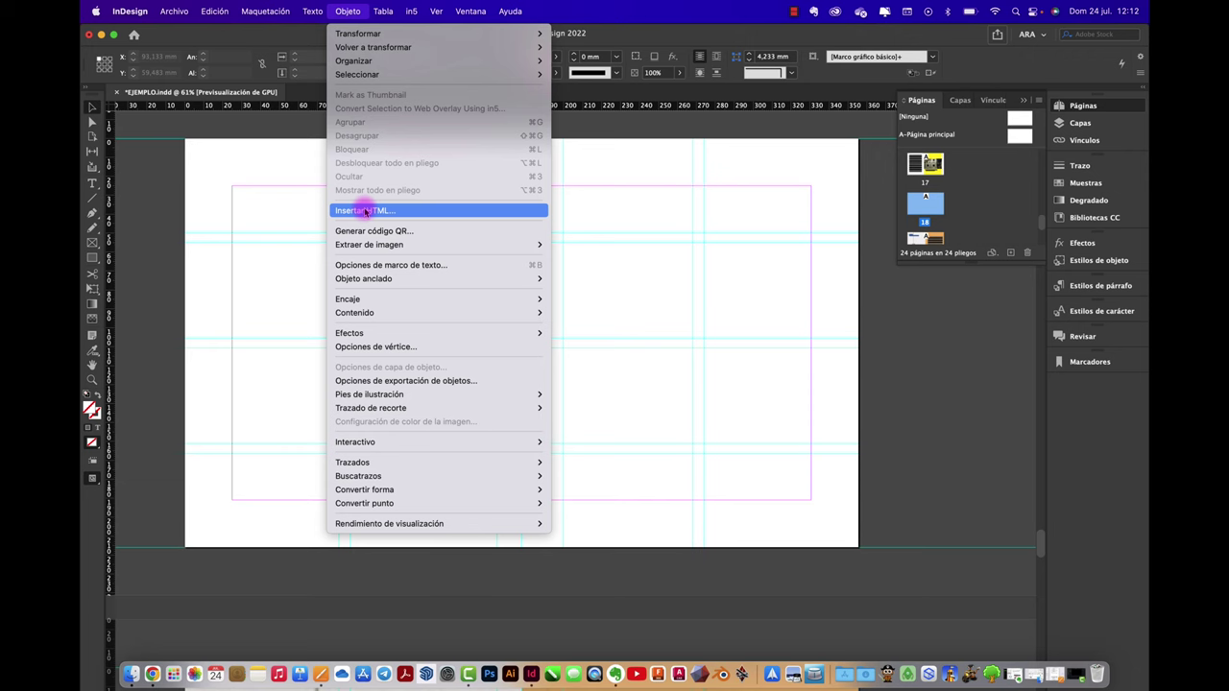
{"action": "left_click", "coordinate": [365, 211]}
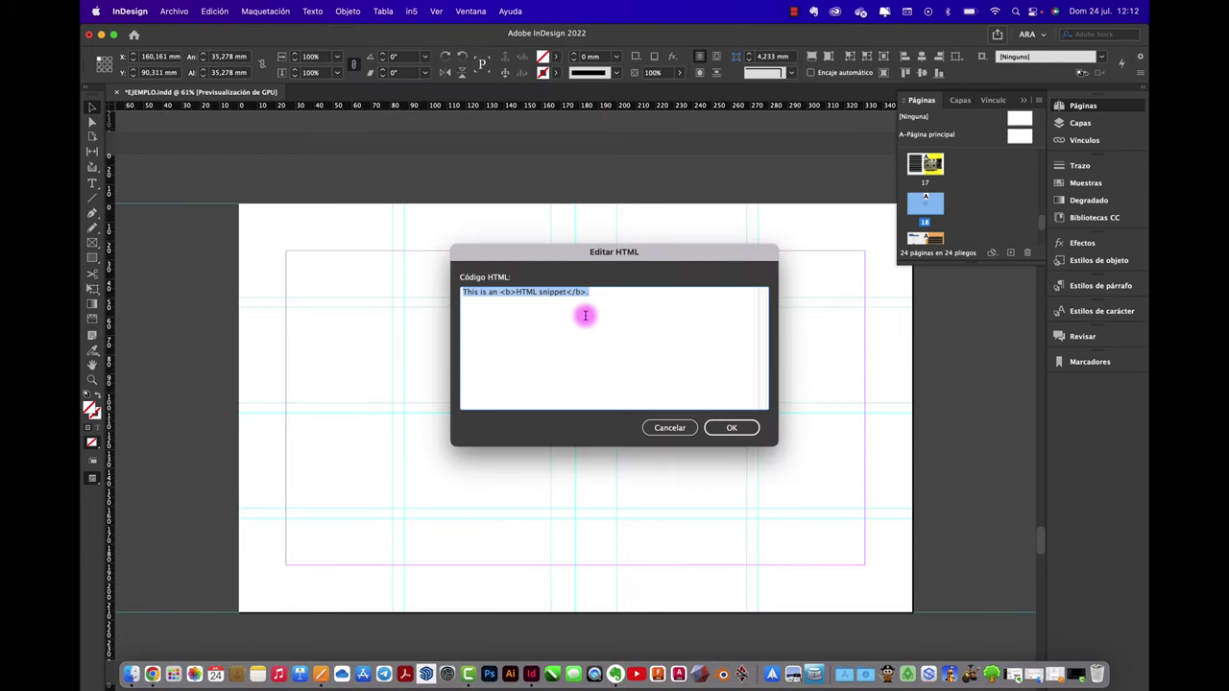
{"action": "key", "text": "BackSpace"}
{"action": "key", "text": "super+v"}
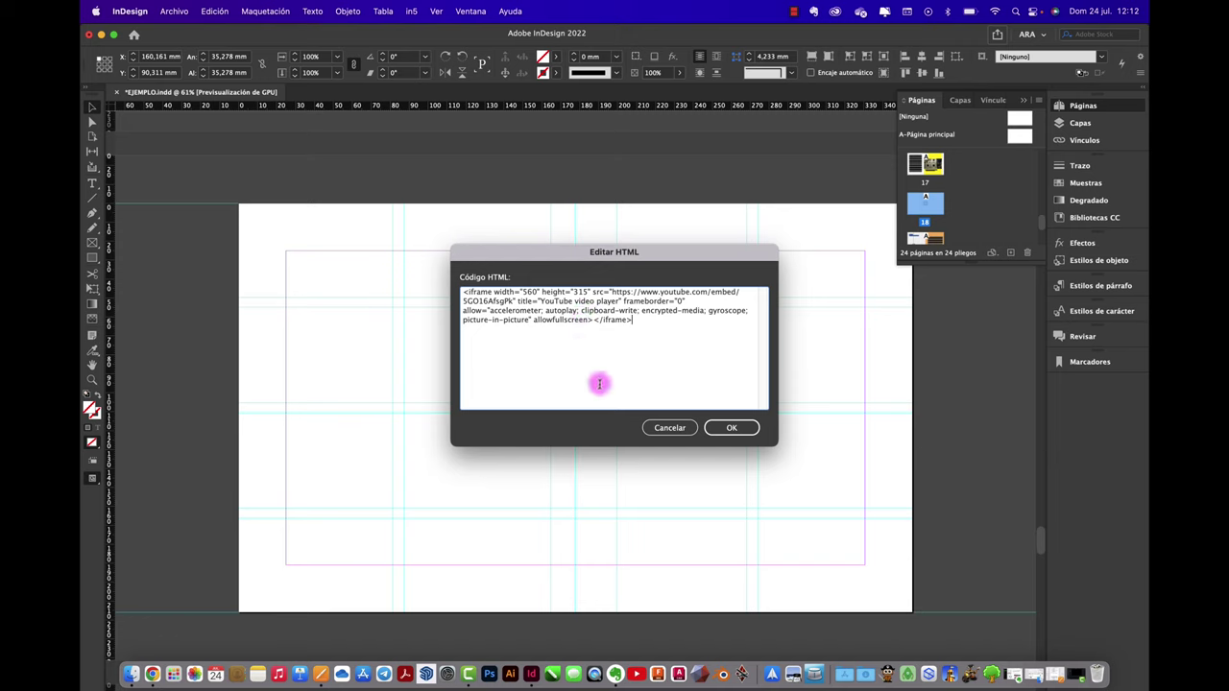
{"action": "left_click", "coordinate": [734, 426]}
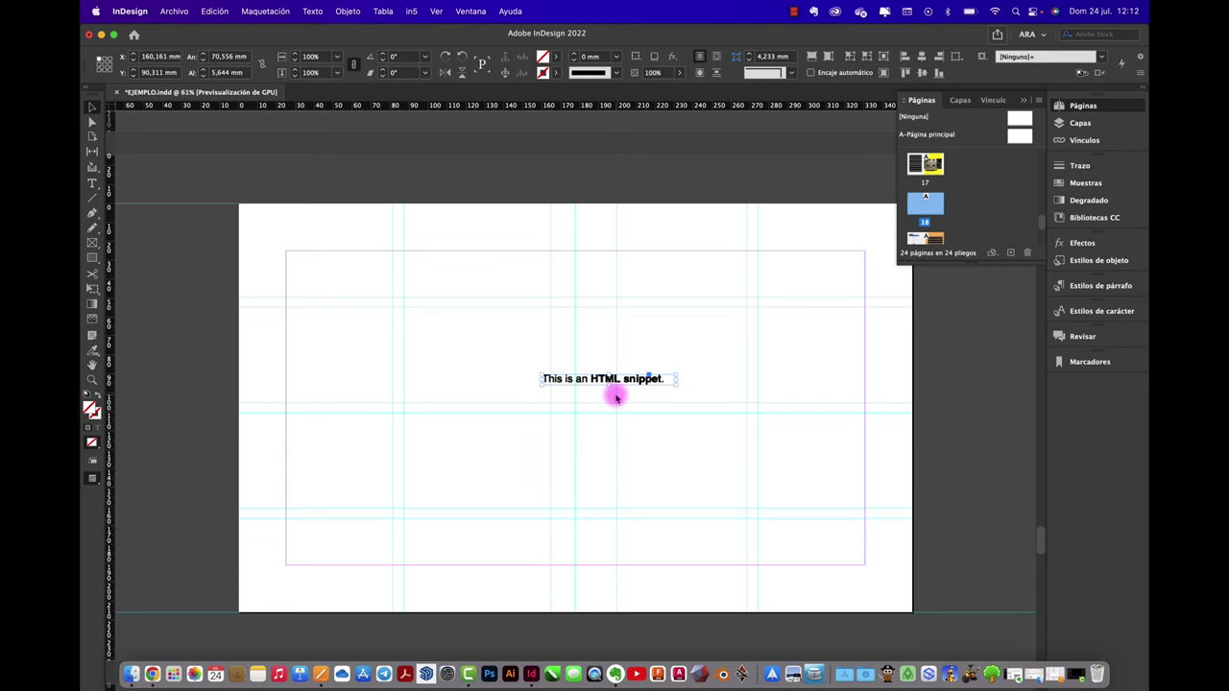
Step: Move the inserted HTML frame to about X 93 mm, Y 49 mm on page 18 and deselect it
{"action": "scroll", "coordinate": [616, 396], "scroll_direction": "up", "scroll_amount": 2}
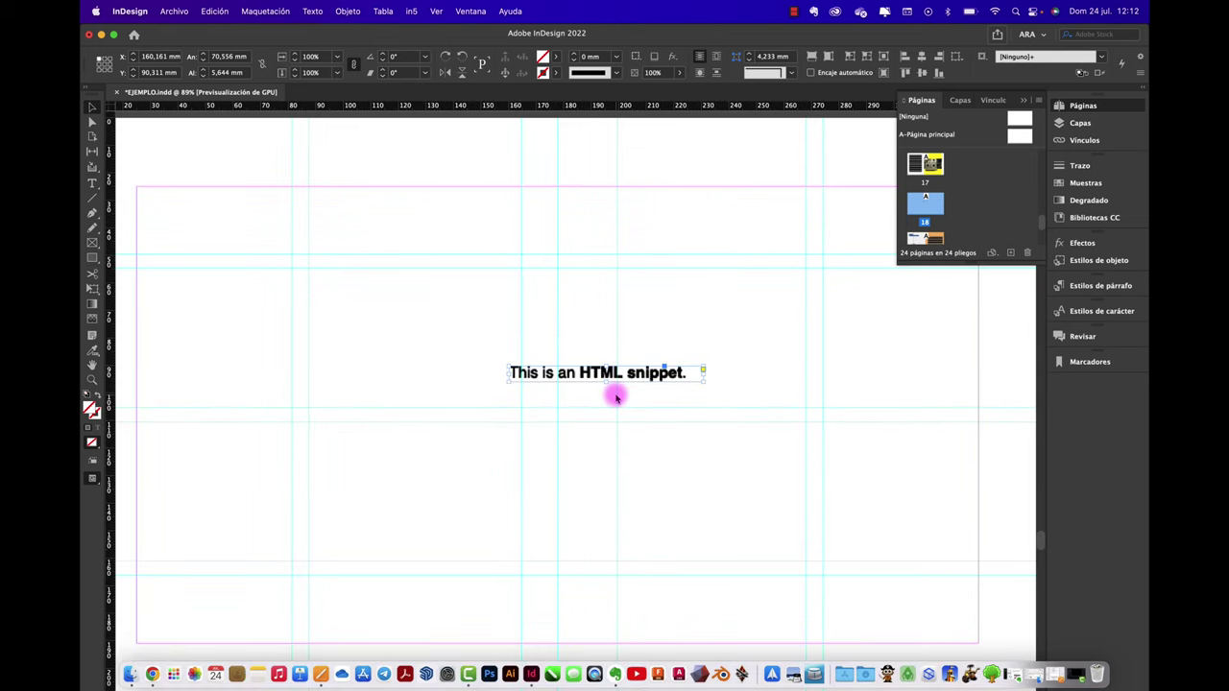
{"action": "scroll", "coordinate": [615, 397], "scroll_direction": "down", "scroll_amount": 3}
{"action": "scroll", "coordinate": [615, 396], "scroll_direction": "down", "scroll_amount": 1}
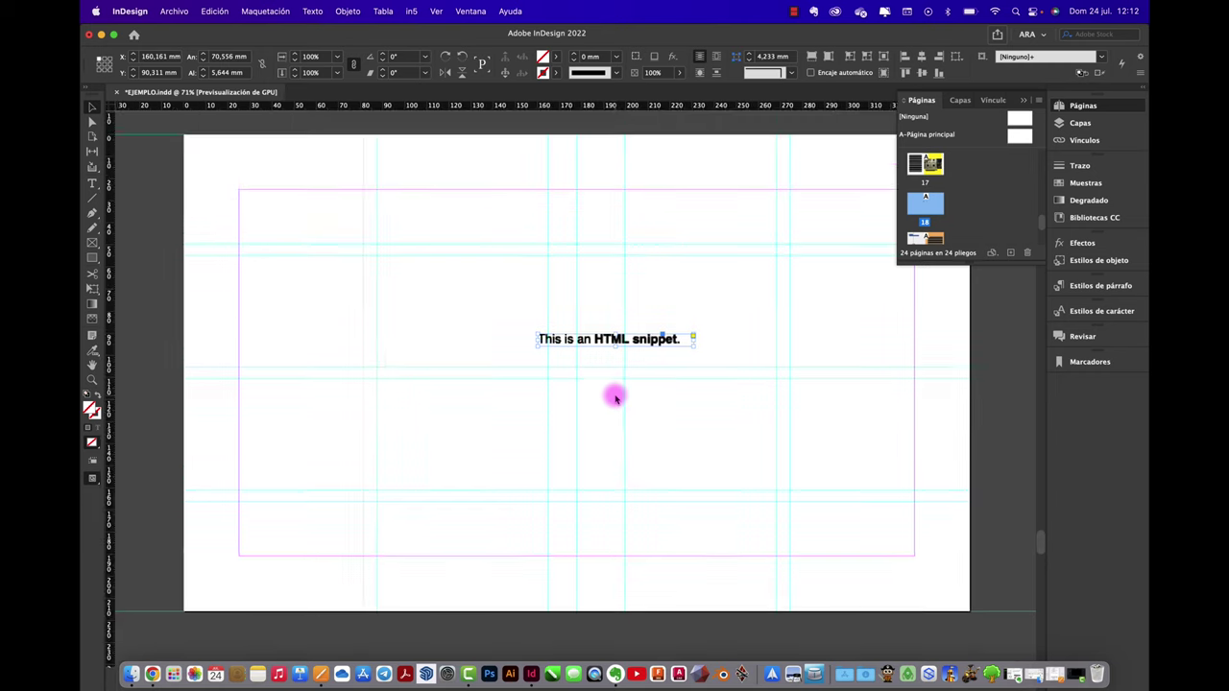
{"action": "left_click_drag", "start_coordinate": [601, 340], "coordinate": [471, 263]}
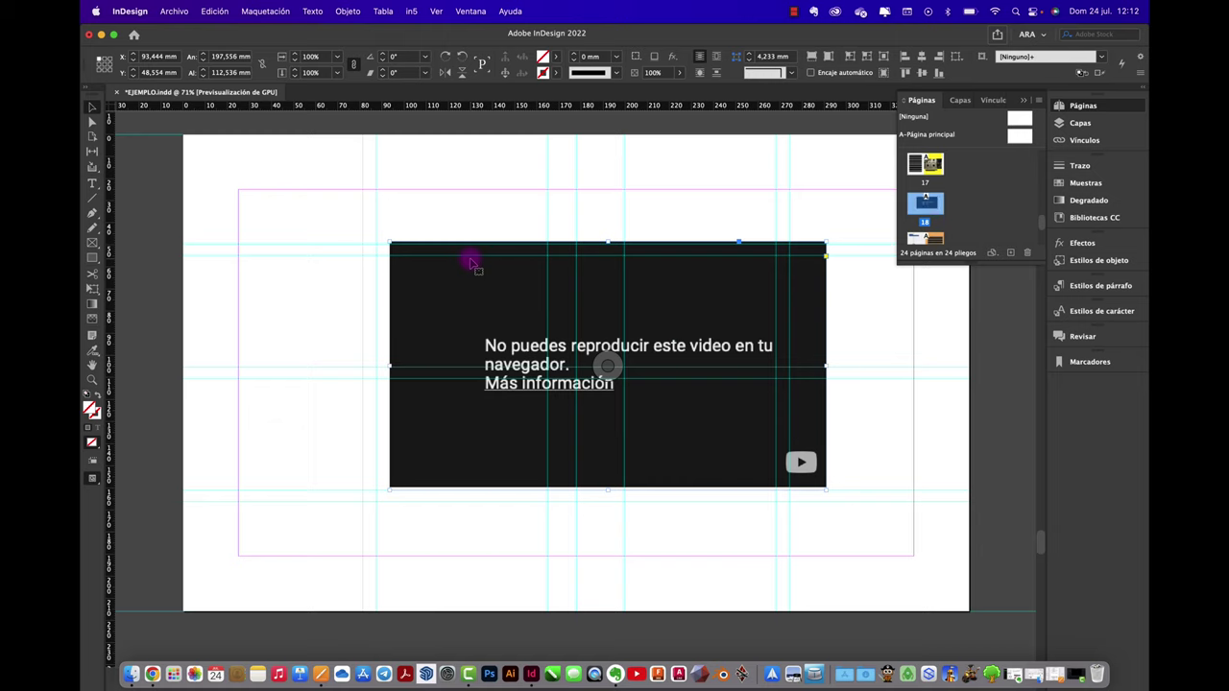
{"action": "left_click", "coordinate": [643, 201]}
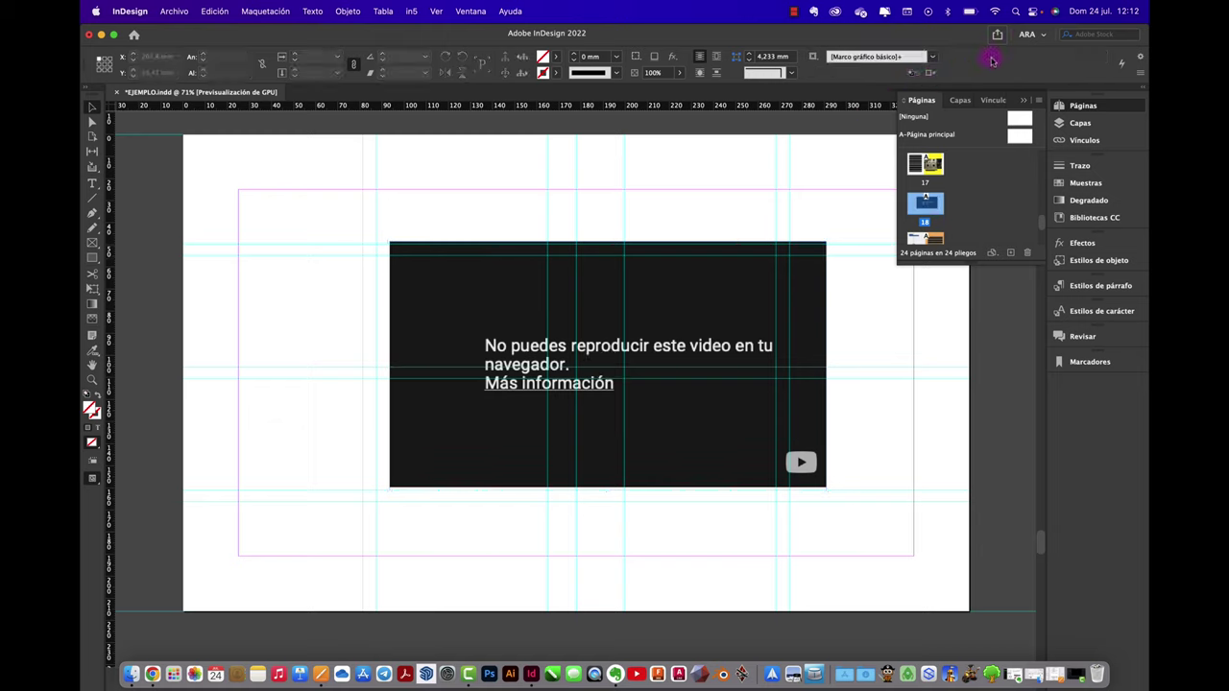
Step: Publish the document to the web with Publish Online, keeping the existing publishing settings
{"action": "left_click", "coordinate": [999, 36]}
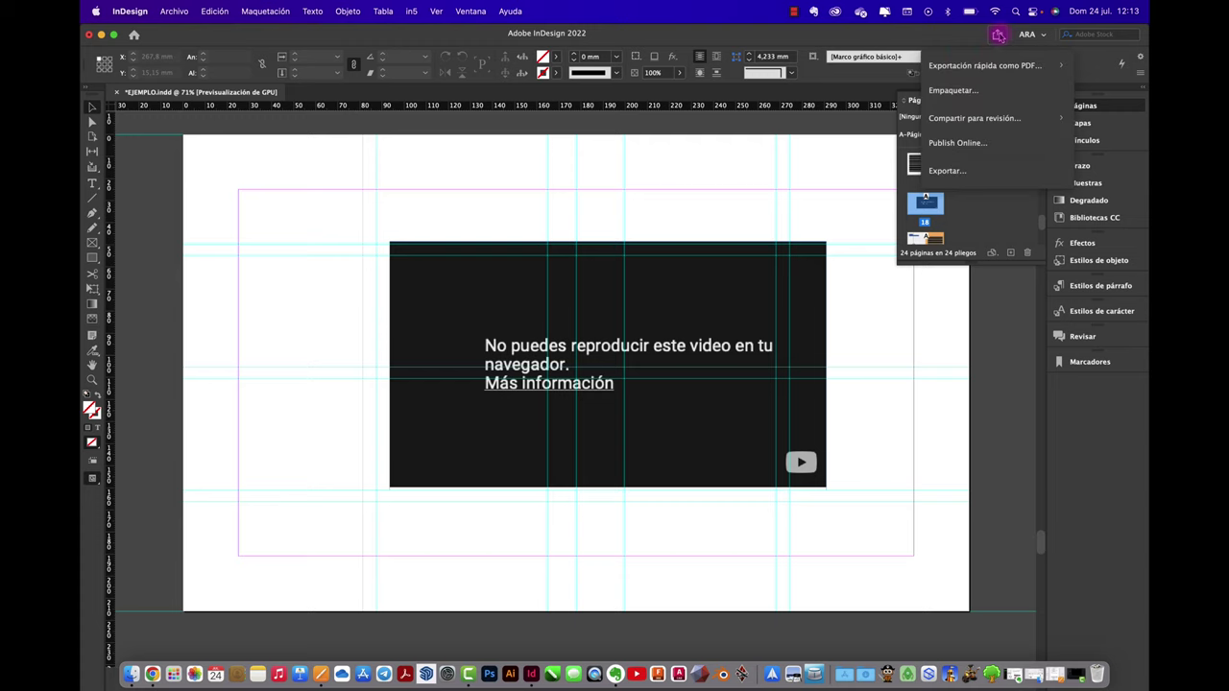
{"action": "left_click", "coordinate": [971, 146]}
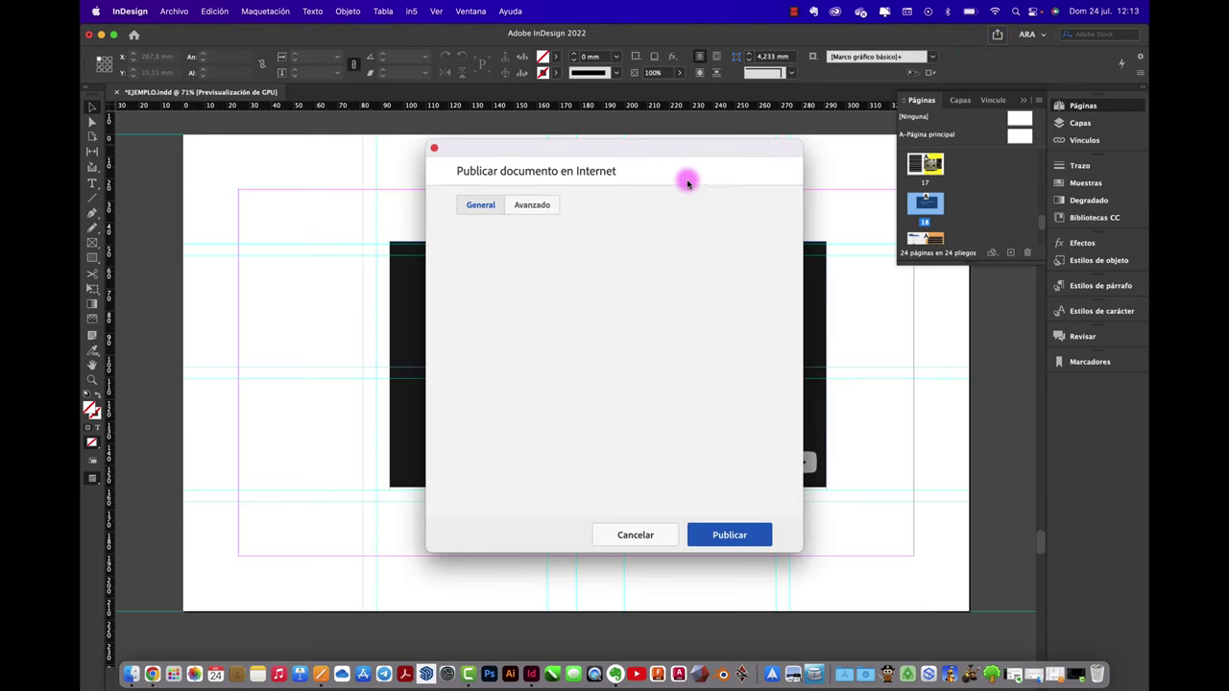
{"action": "left_click", "coordinate": [730, 535]}
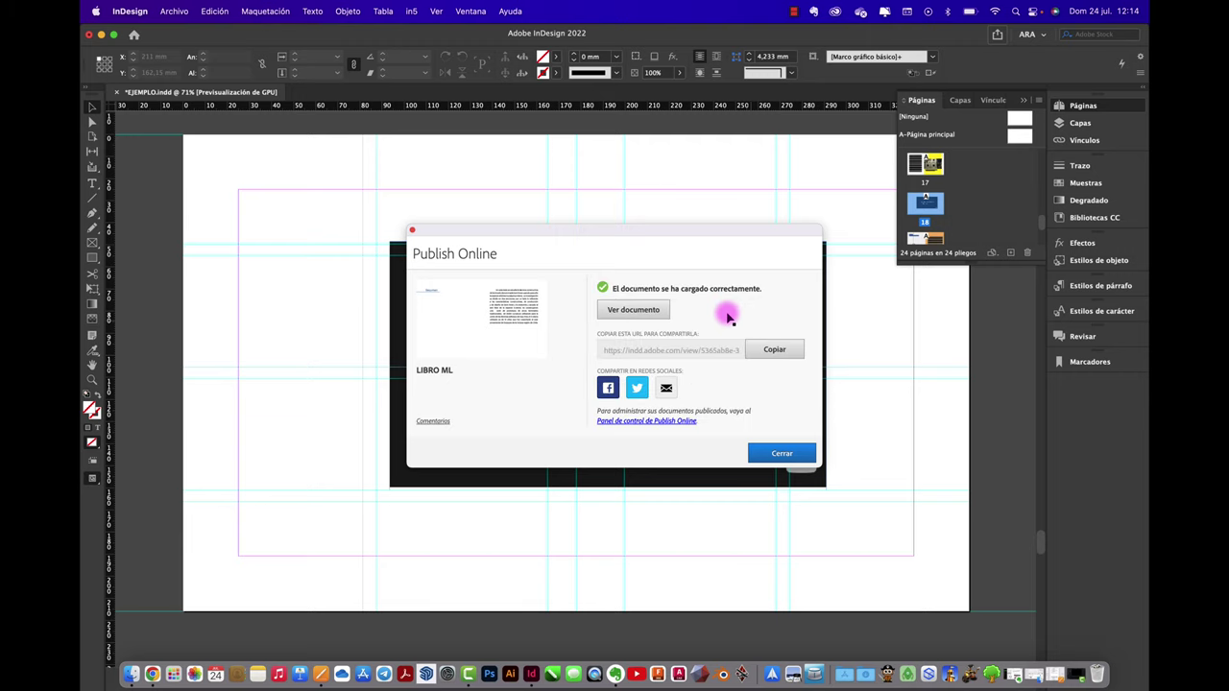
Step: View the published document in the browser, go to page 18 and play the embedded video with its sound on
{"action": "left_click", "coordinate": [650, 311]}
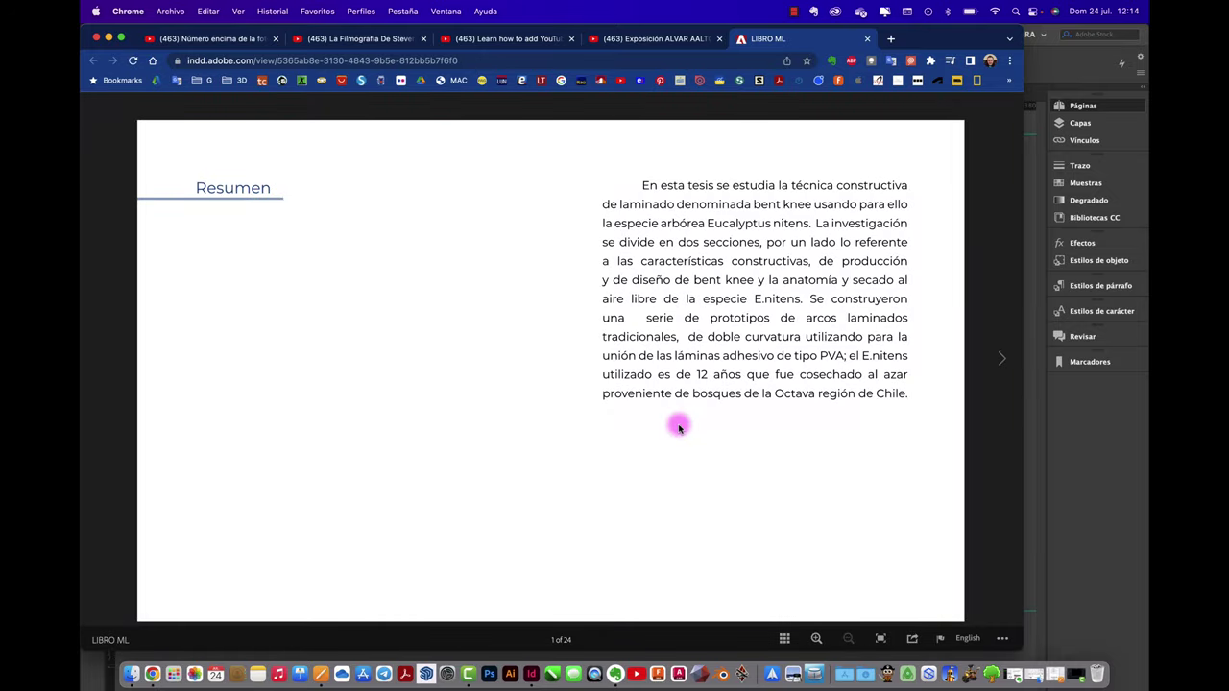
{"action": "left_click", "coordinate": [785, 639]}
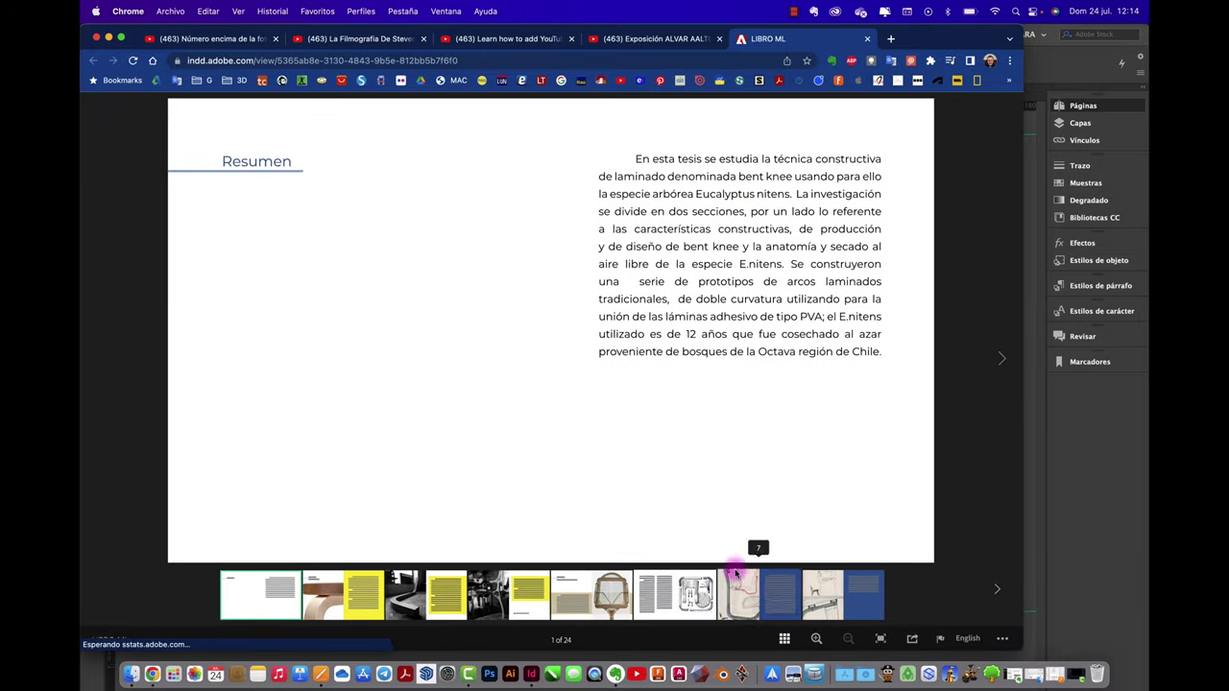
{"action": "left_click", "coordinate": [998, 593]}
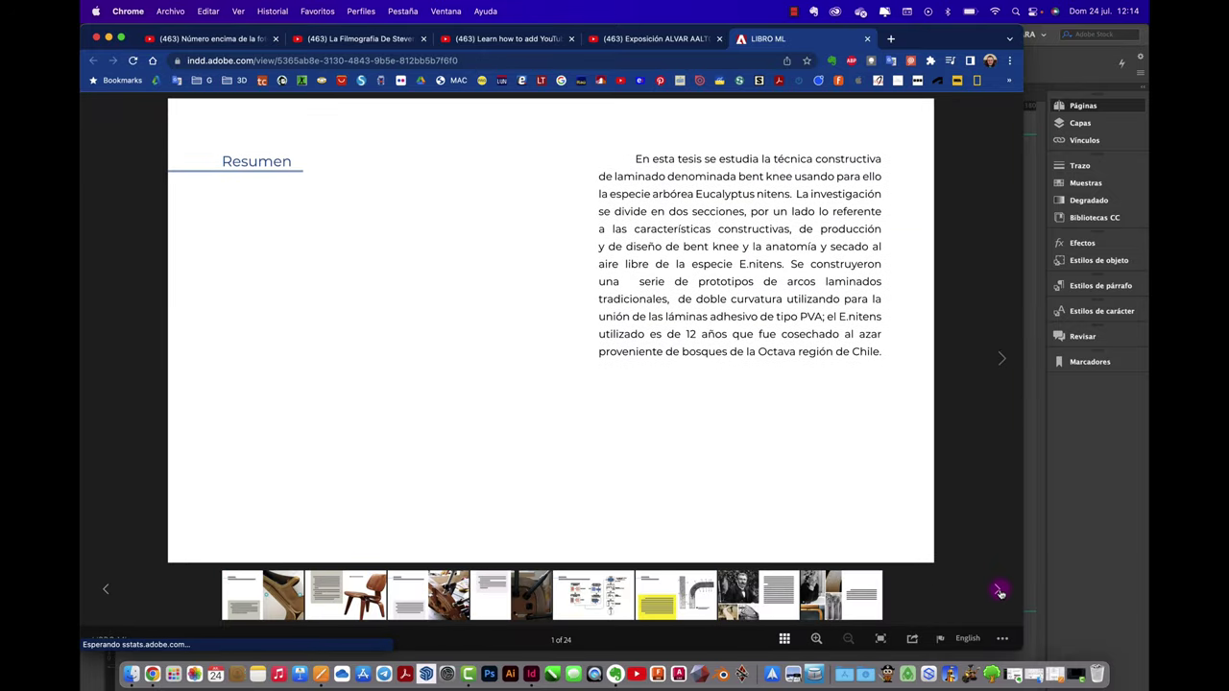
{"action": "left_click", "coordinate": [1000, 592]}
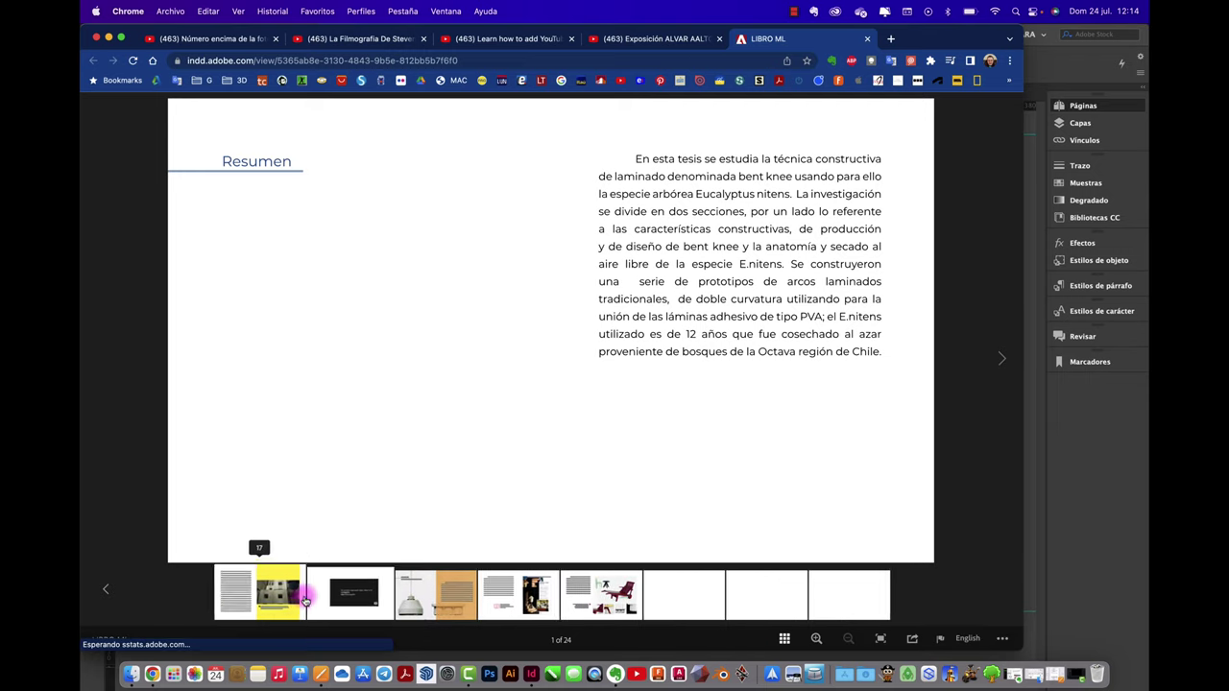
{"action": "left_click", "coordinate": [351, 591]}
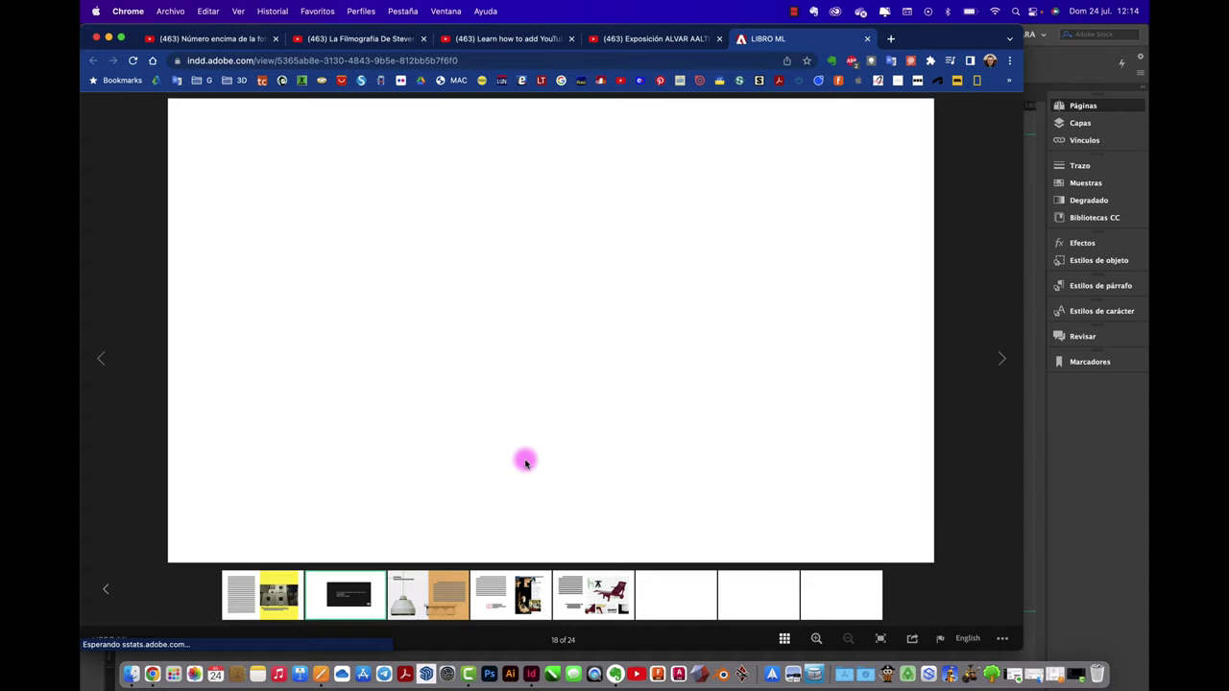
{"action": "left_click", "coordinate": [583, 324]}
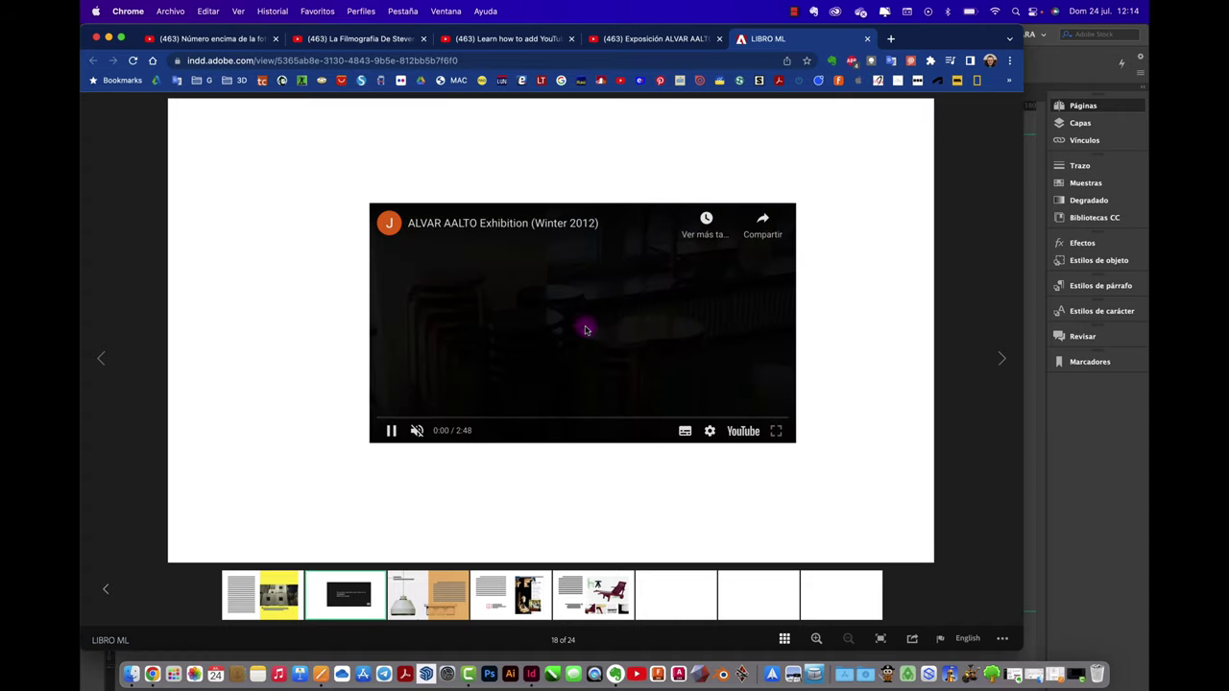
{"action": "left_click", "coordinate": [416, 430]}
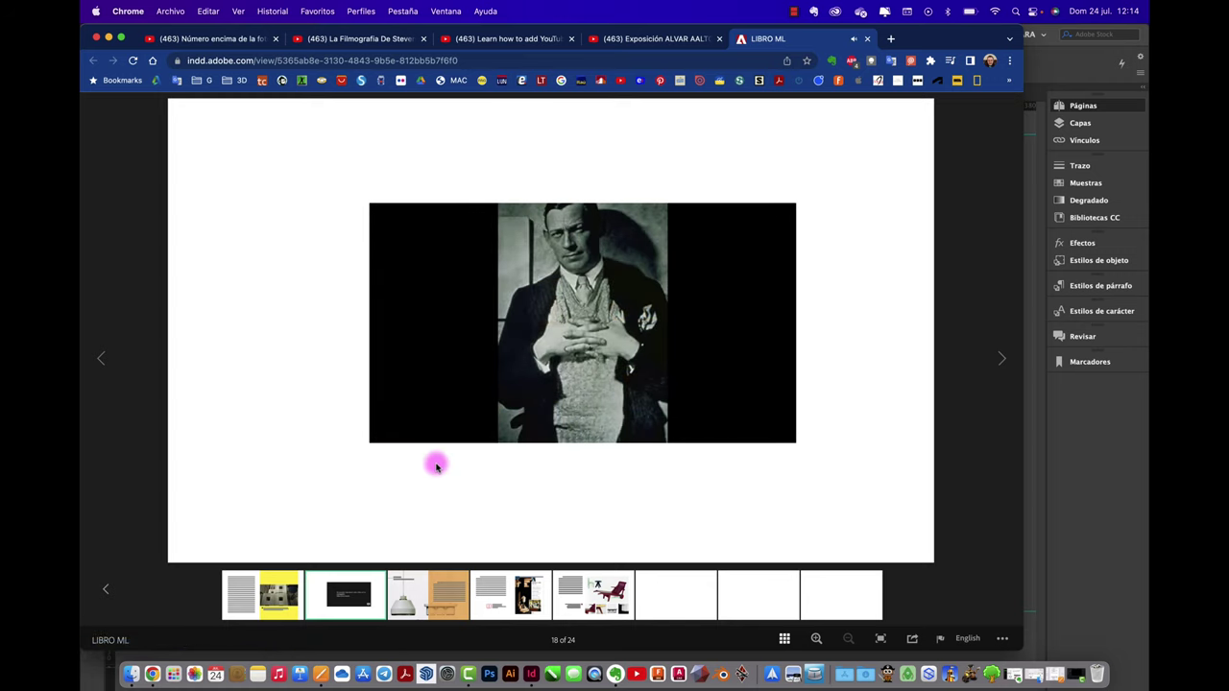
Step: Close the published document's browser tab and return to InDesign to dismiss the Publish Online dialog
{"action": "left_click", "coordinate": [867, 39]}
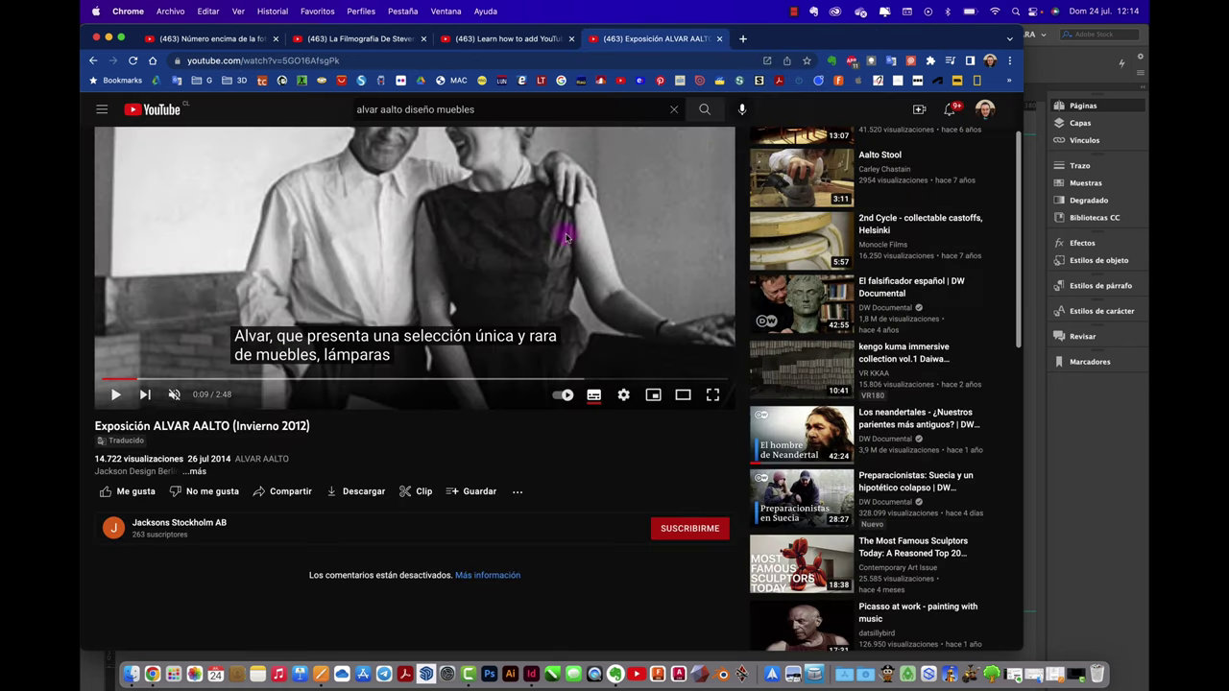
{"action": "left_click", "coordinate": [1095, 442]}
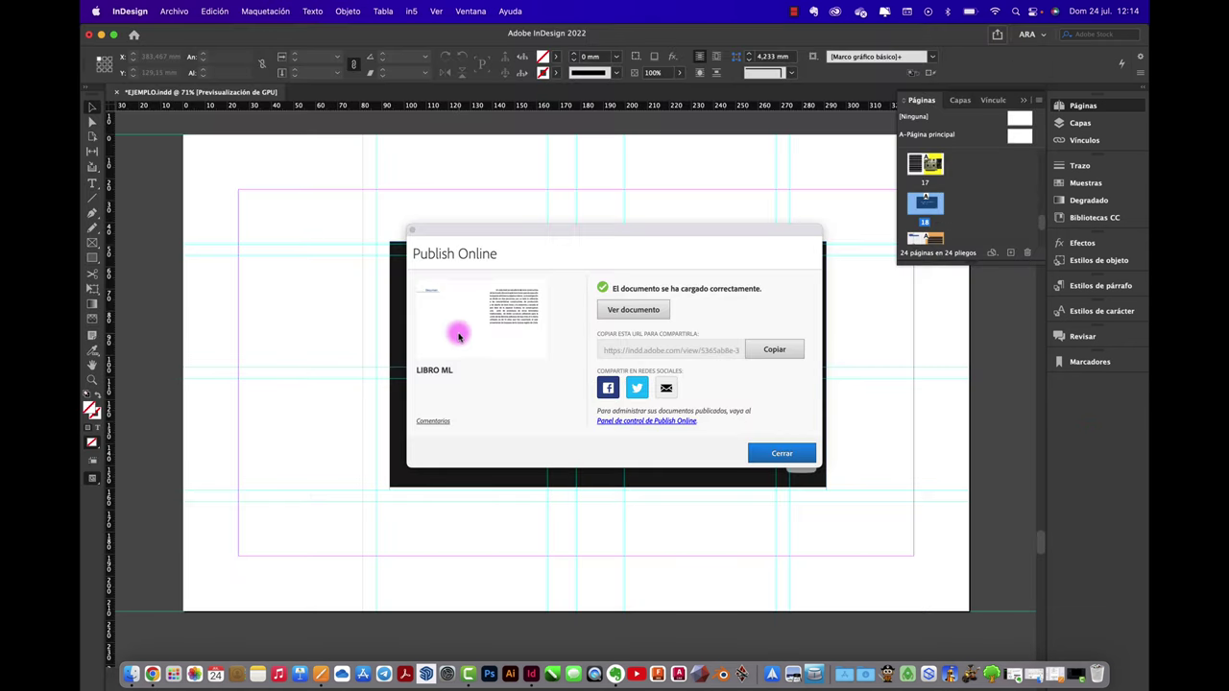
{"action": "left_click", "coordinate": [749, 452]}
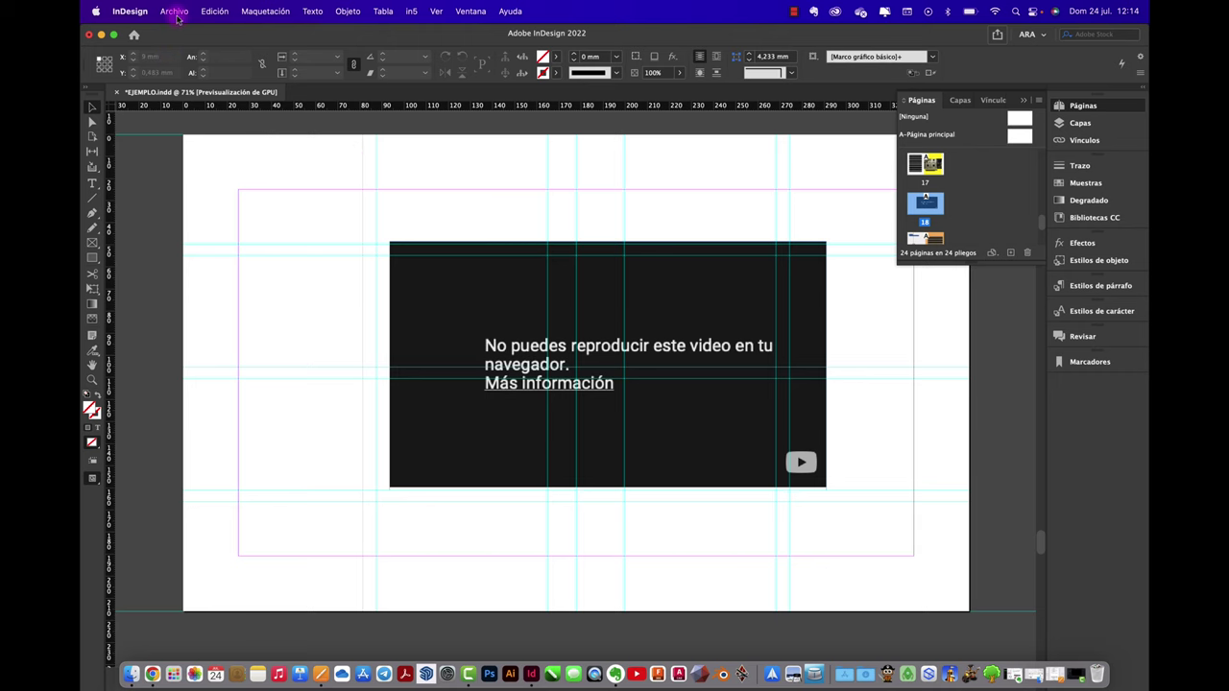
Step: Export all pages as the interactive Adobe PDF EJEMPLO.pdf to Escritorio, as spreads with all forms and media included
{"action": "left_click", "coordinate": [175, 11]}
{"action": "left_click", "coordinate": [253, 269]}
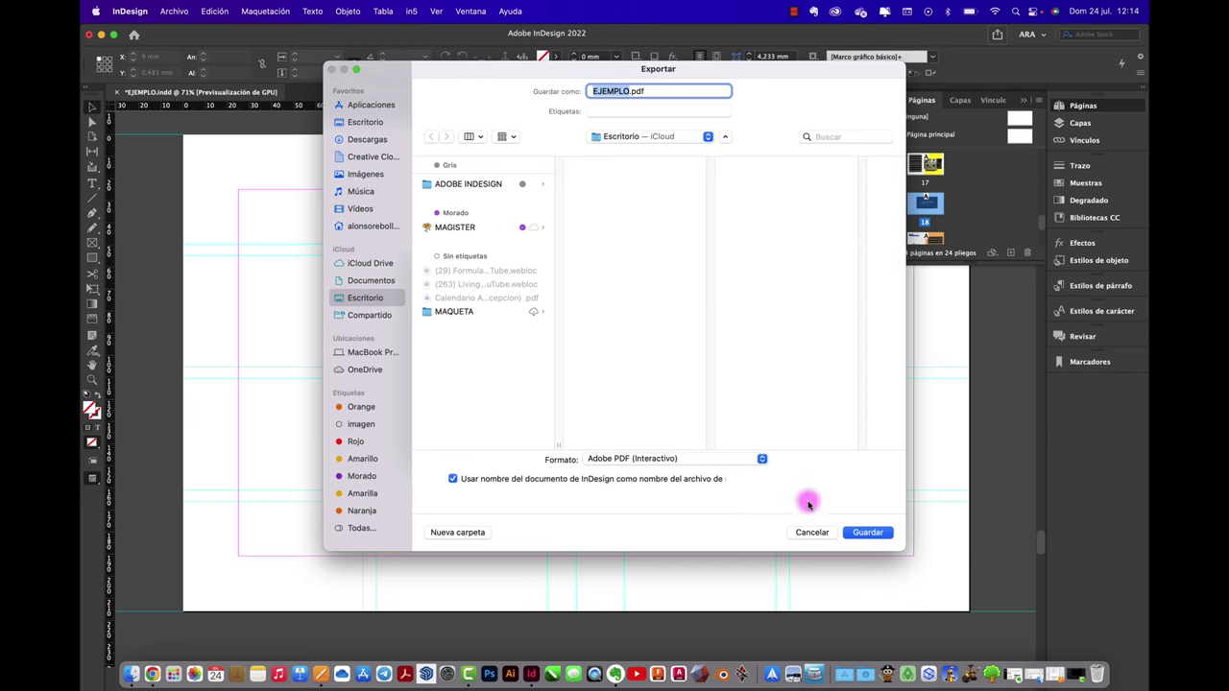
{"action": "left_click", "coordinate": [874, 533]}
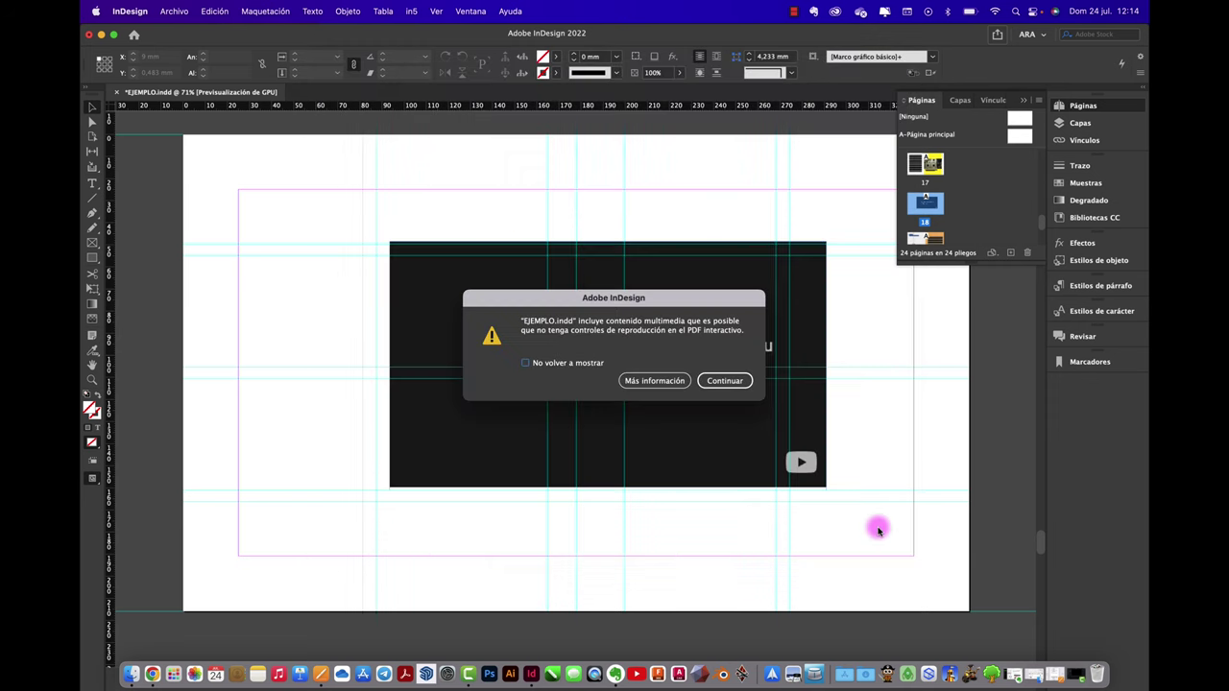
{"action": "left_click", "coordinate": [727, 381]}
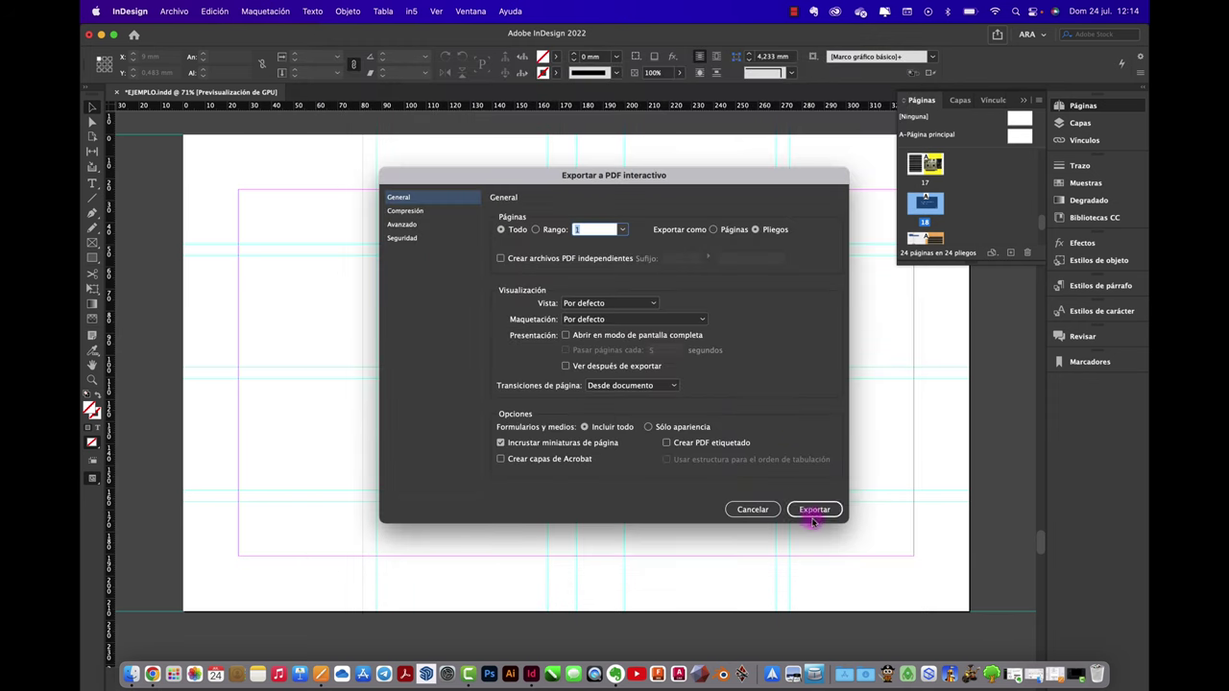
{"action": "left_click", "coordinate": [813, 510]}
{"action": "left_click", "coordinate": [734, 385]}
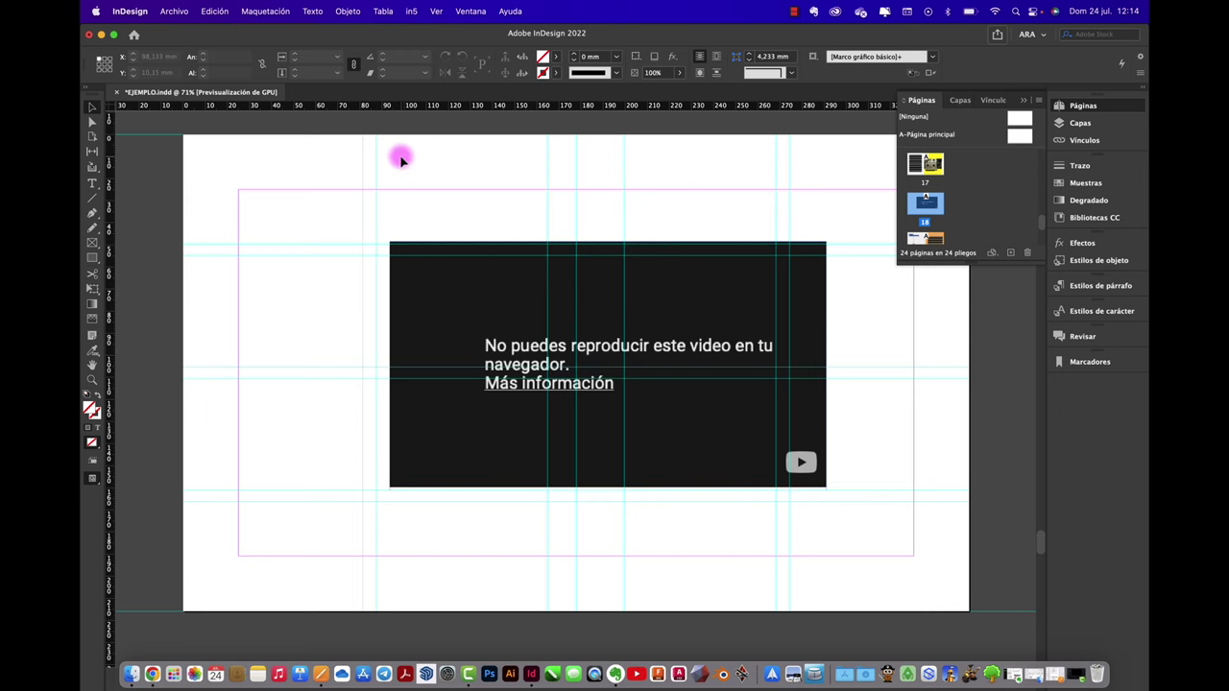
Step: Minimize InDesign, open the exported EJEMPLO.pdf in Vista Previa, examine the embedded video on page 18 and close the file
{"action": "left_click", "coordinate": [102, 34]}
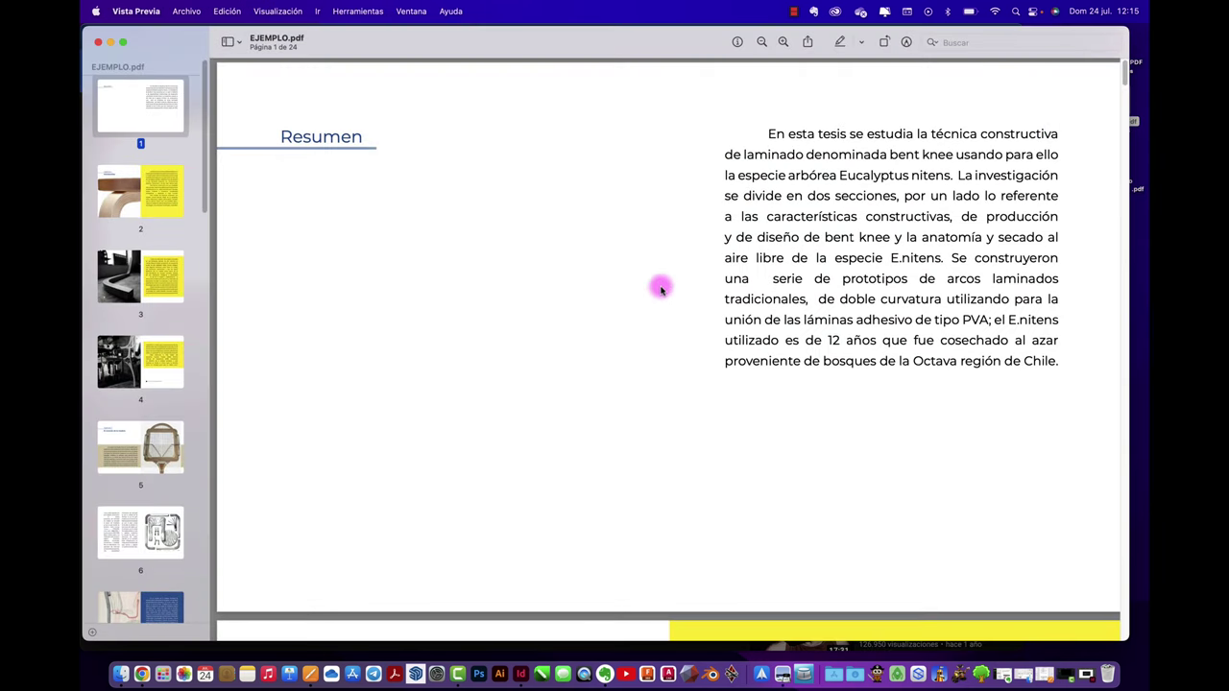
{"action": "scroll", "coordinate": [165, 426], "scroll_direction": "down", "scroll_amount": 3}
{"action": "scroll", "coordinate": [164, 423], "scroll_direction": "down", "scroll_amount": 10}
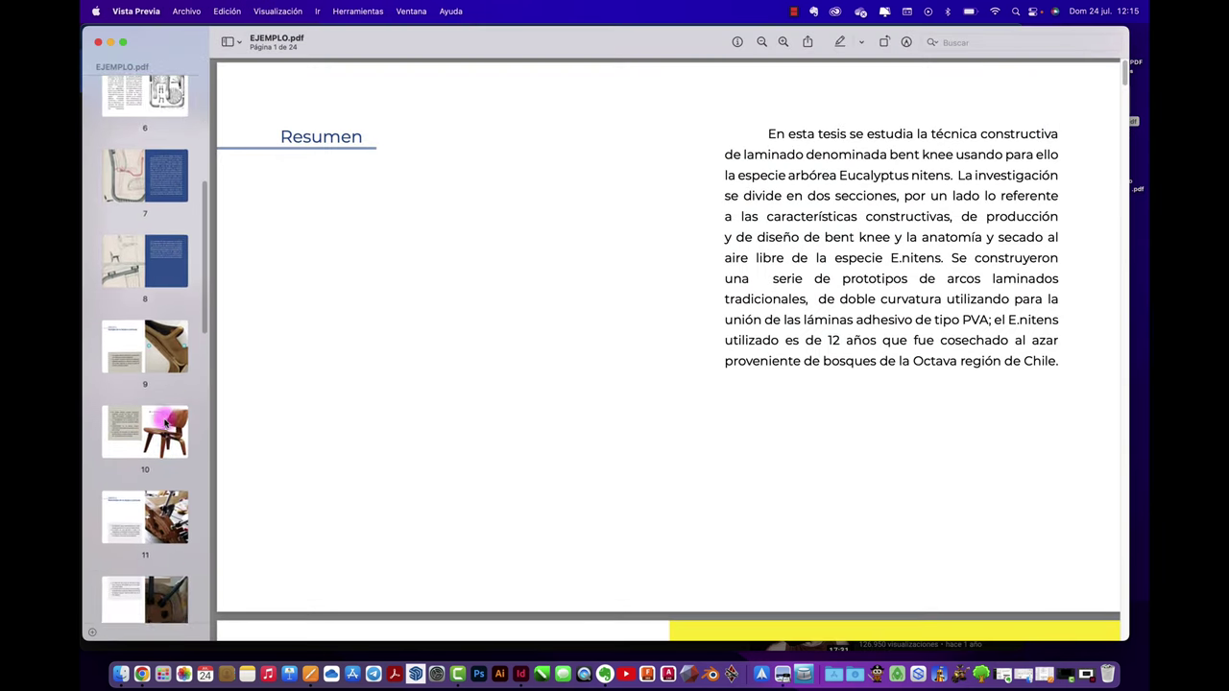
{"action": "scroll", "coordinate": [165, 420], "scroll_direction": "down", "scroll_amount": 2}
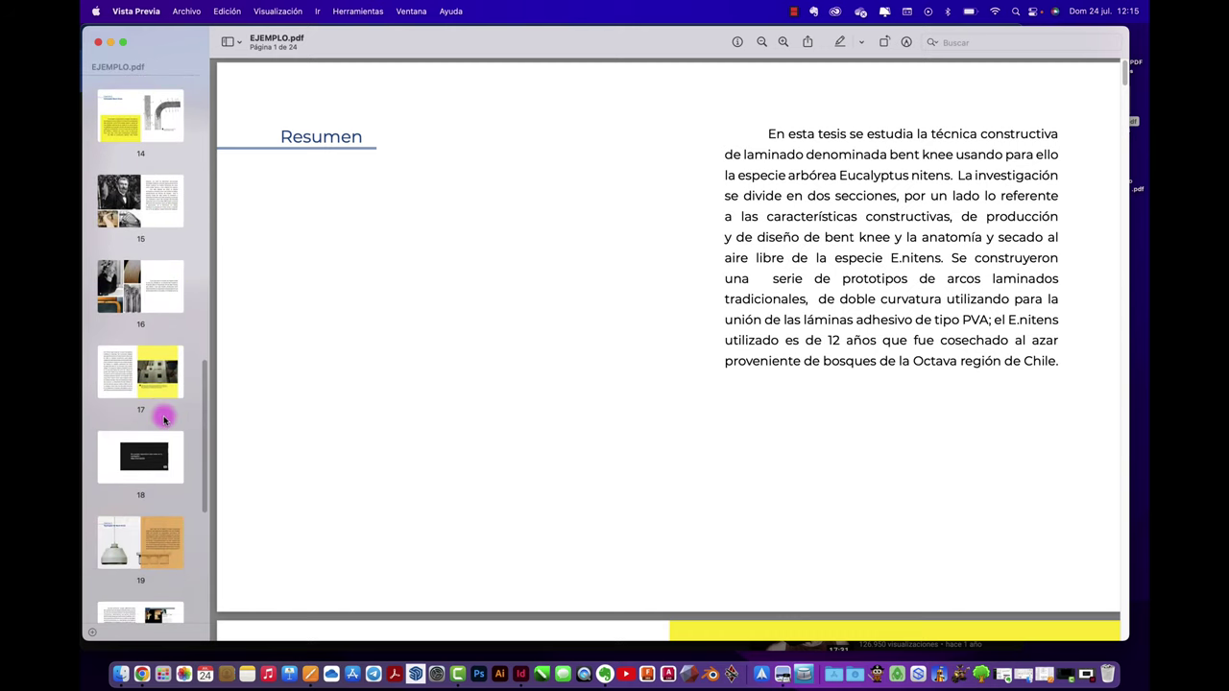
{"action": "left_click", "coordinate": [158, 444]}
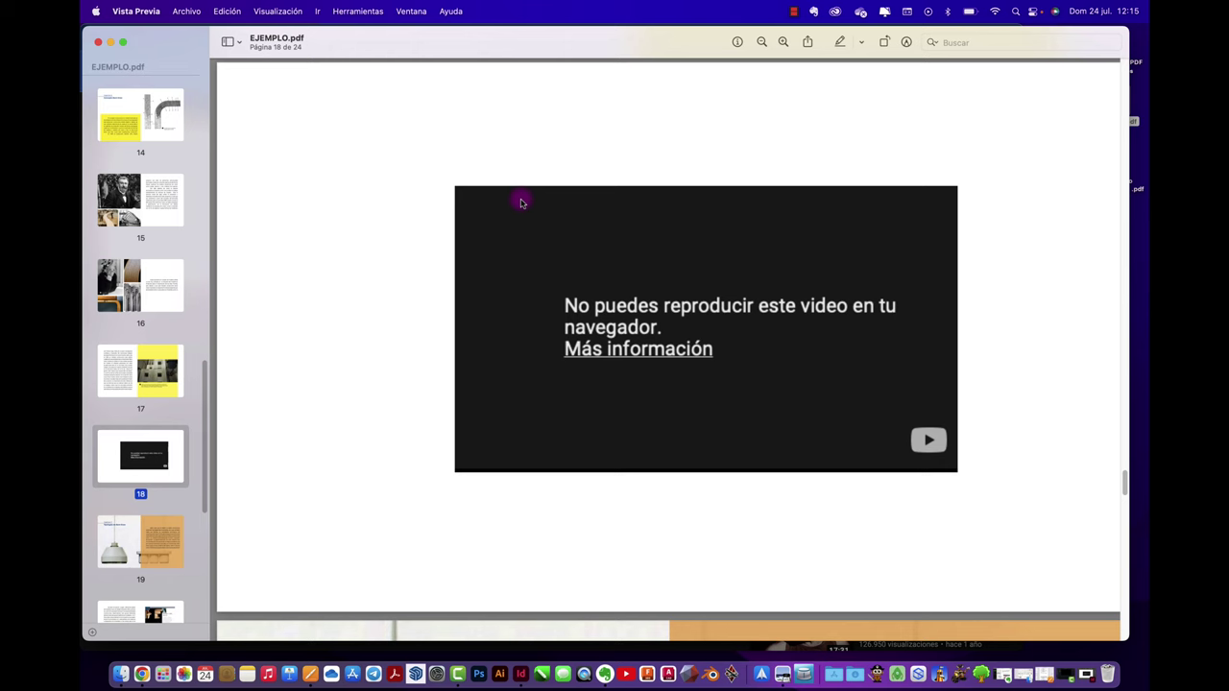
{"action": "left_click", "coordinate": [98, 41]}
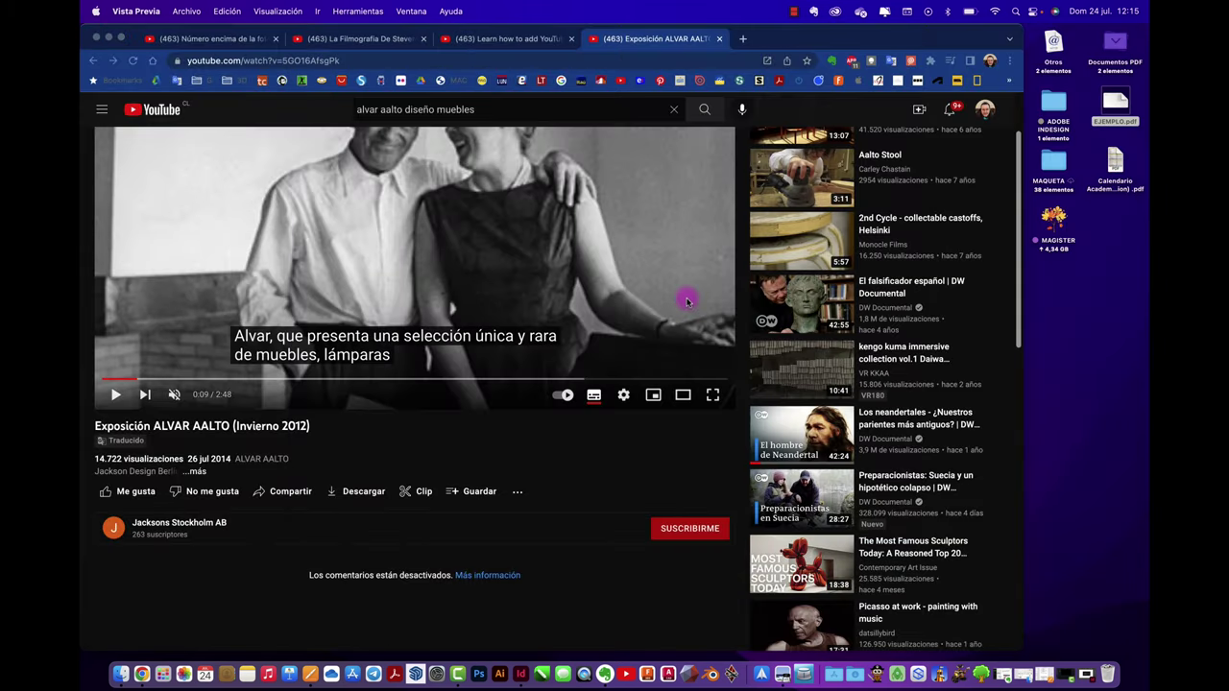
Step: Switch back to InDesign and delete the embedded video from page 18
{"action": "scroll", "coordinate": [687, 302], "scroll_direction": "up", "scroll_amount": 2}
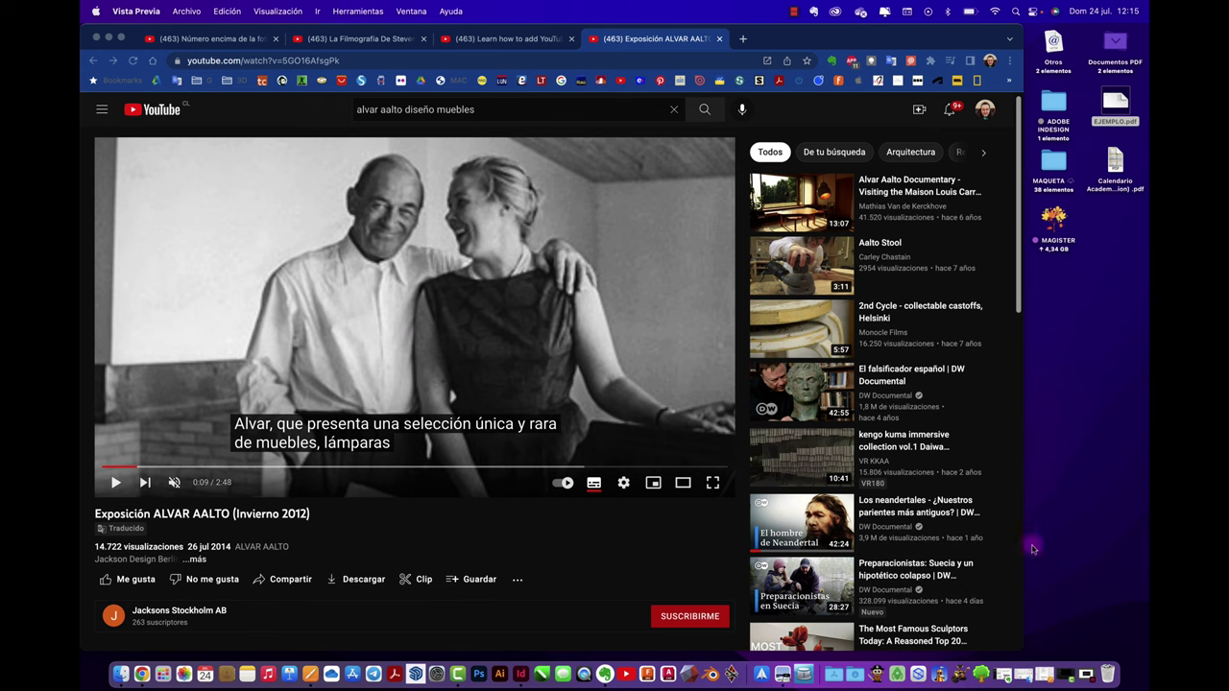
{"action": "left_click", "coordinate": [1091, 677]}
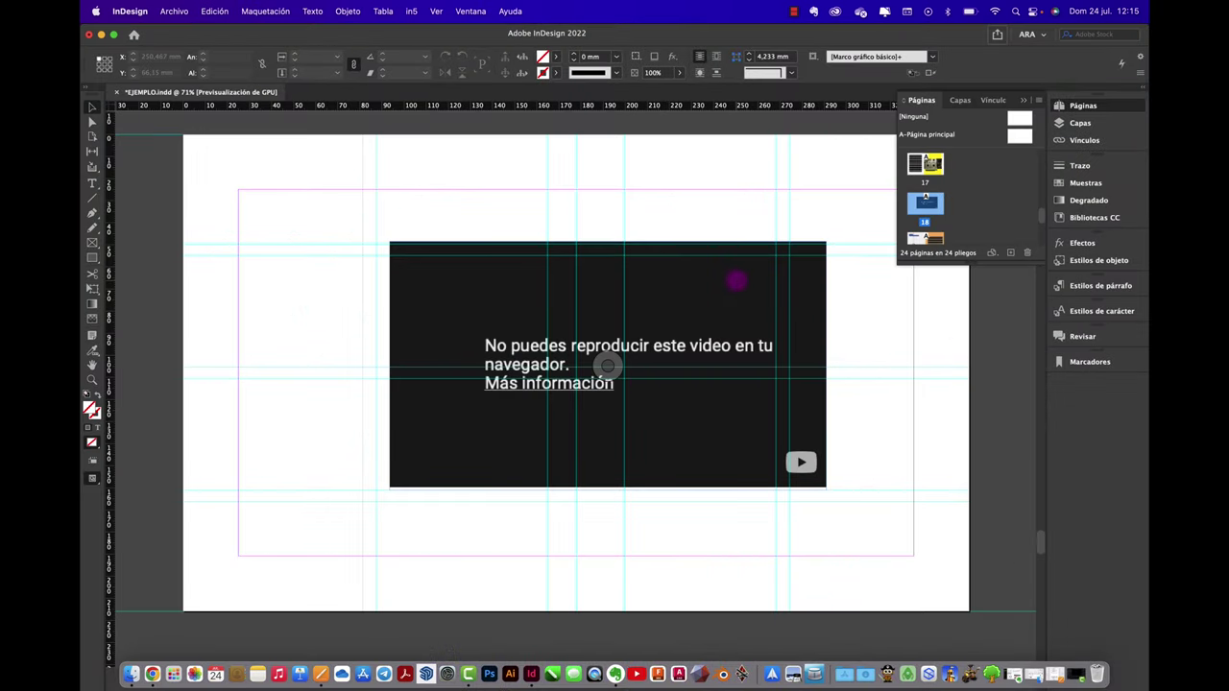
{"action": "left_click", "coordinate": [737, 284]}
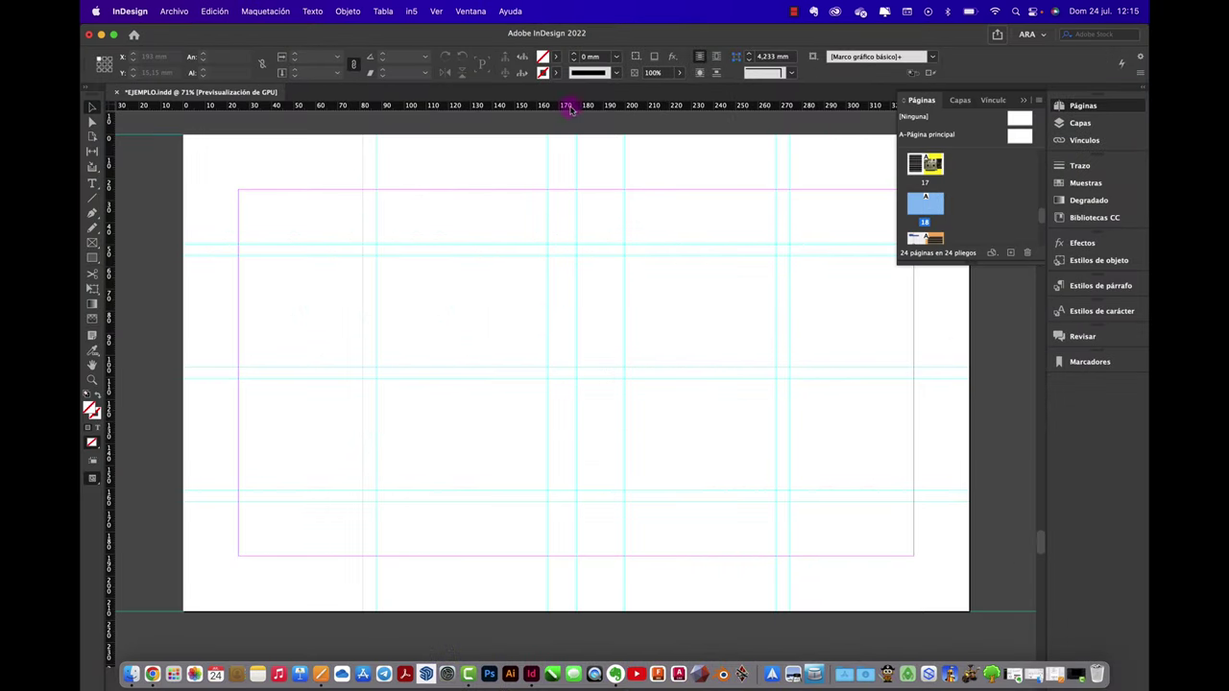
Step: Move the InDesign window aside, switch to Chrome and play the Alvar Aalto YouTube video, pausing it at 0:14
{"action": "left_click_drag", "start_coordinate": [474, 41], "coordinate": [530, 41]}
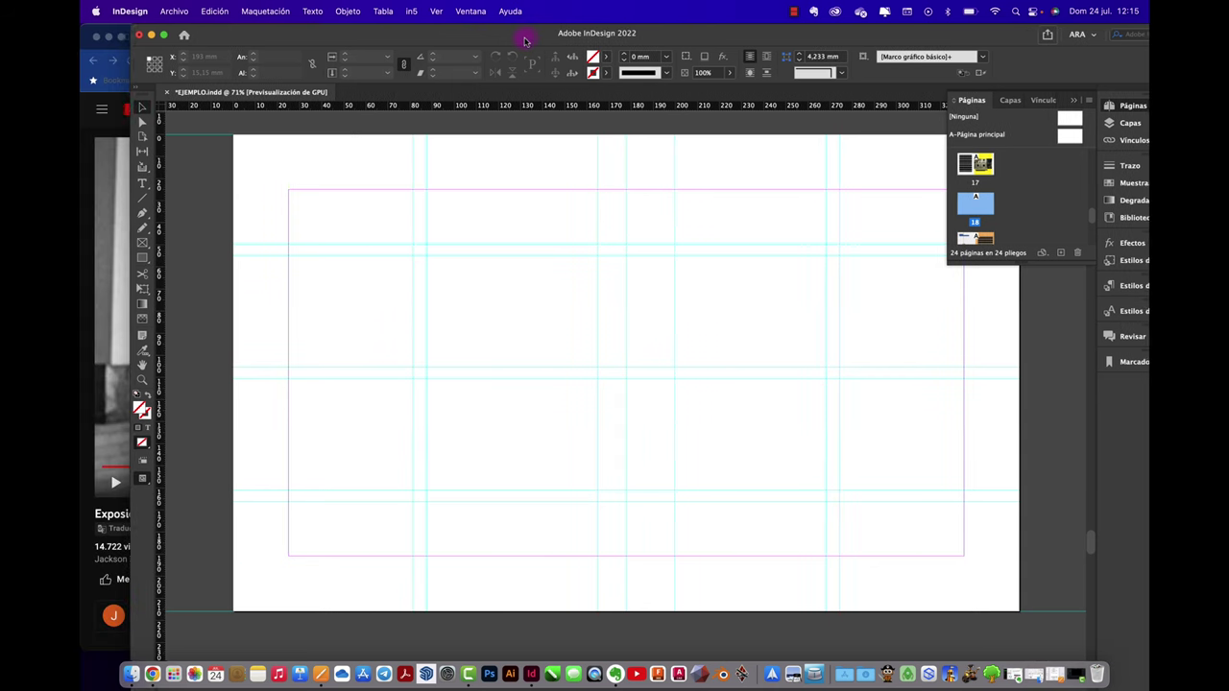
{"action": "left_click", "coordinate": [122, 141]}
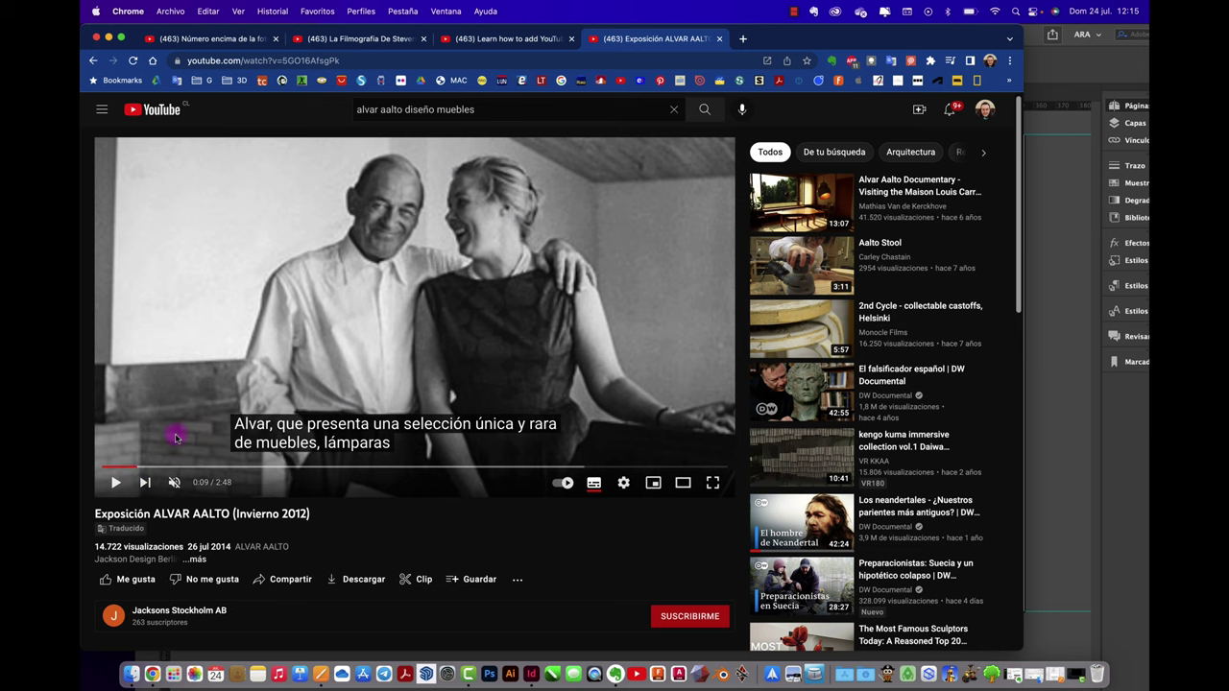
{"action": "left_click", "coordinate": [115, 482]}
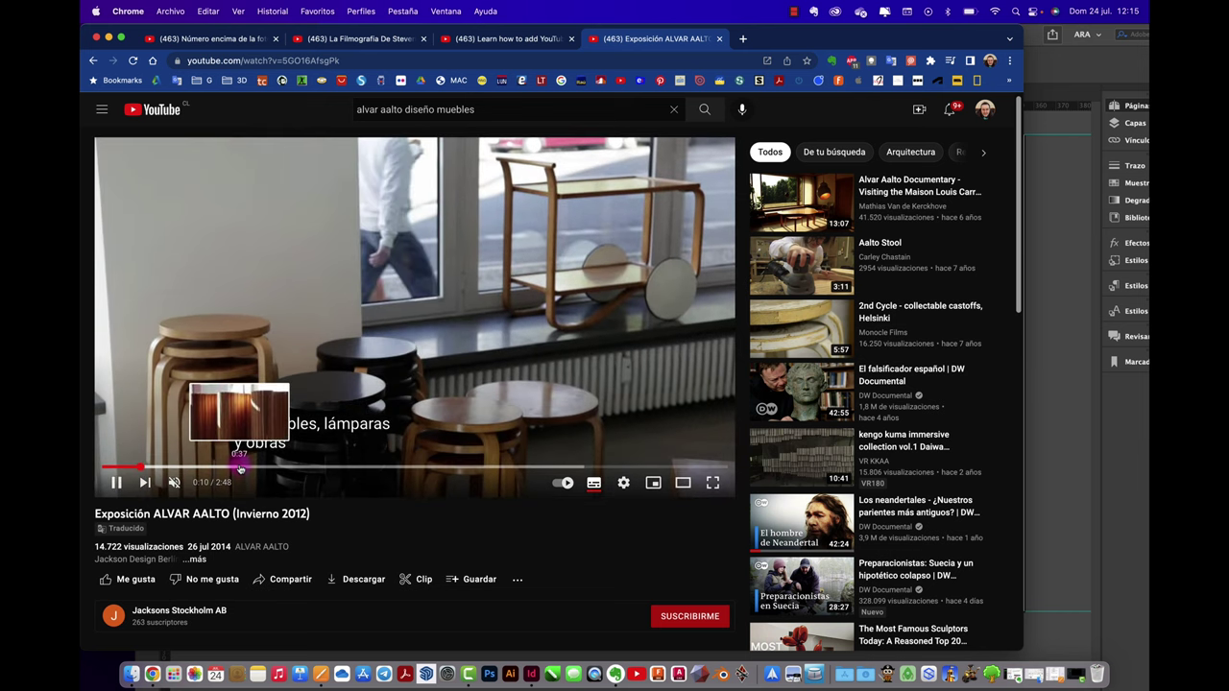
{"action": "left_click_drag", "start_coordinate": [190, 470], "coordinate": [151, 467]}
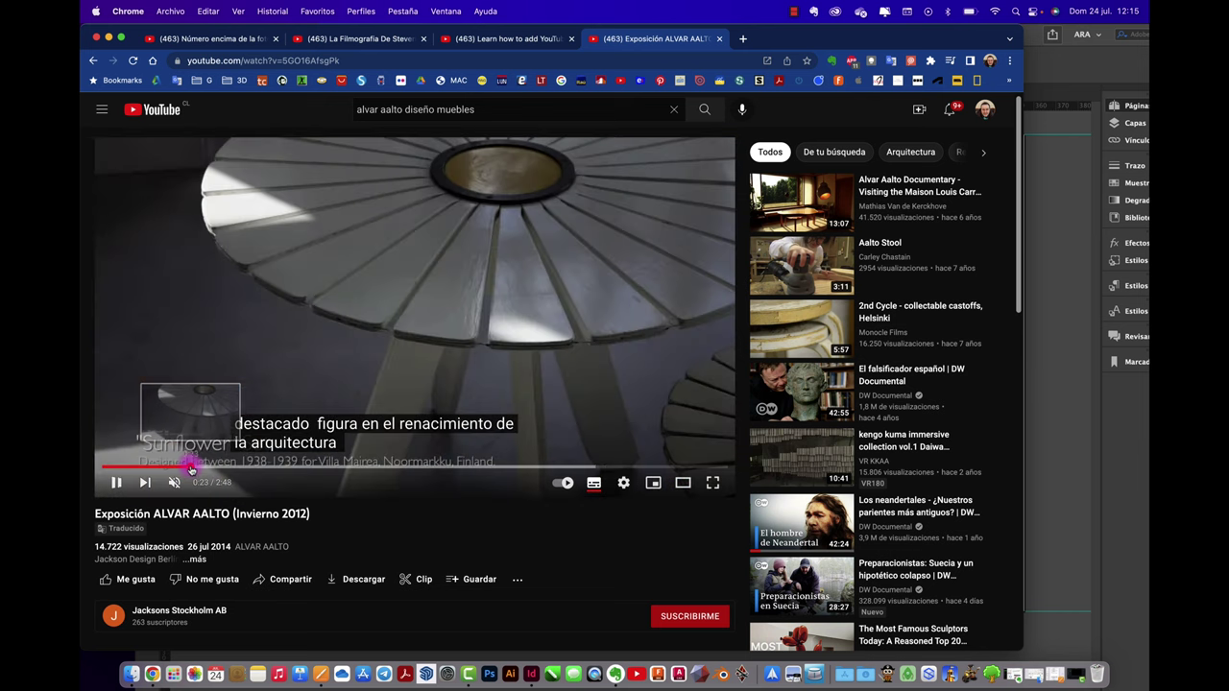
{"action": "left_click", "coordinate": [119, 485]}
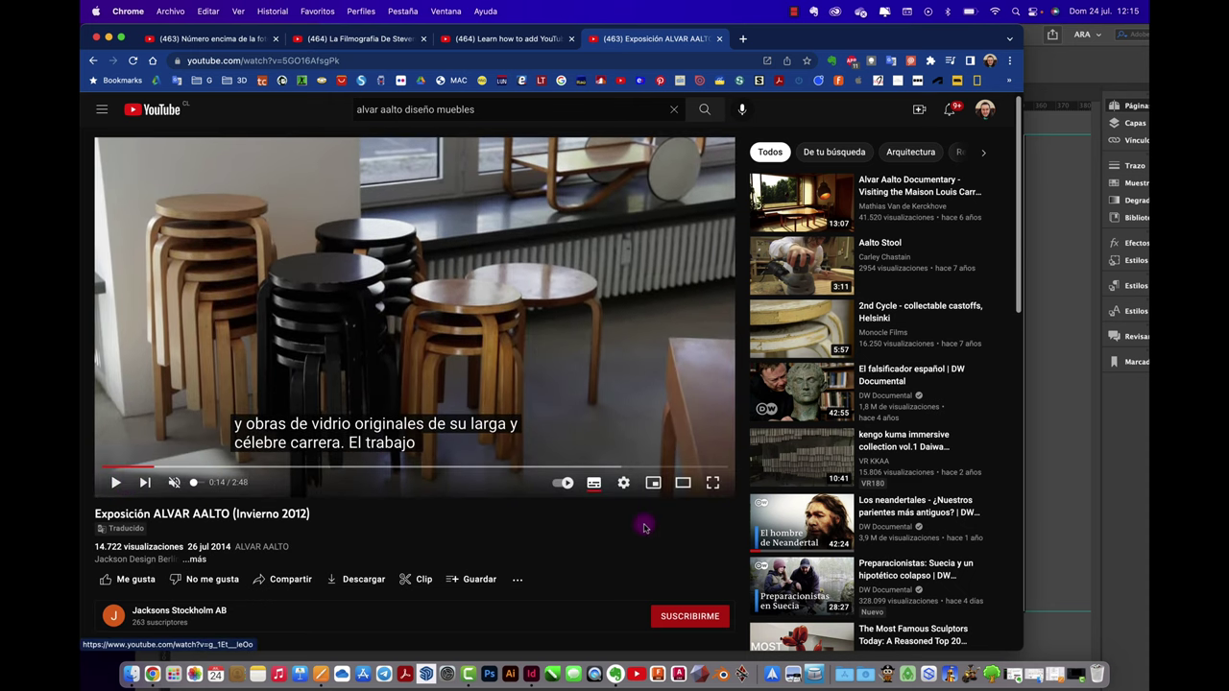
Step: Capture a screenshot of the paused video frame in full screen with subtitles off, and exit full screen
{"action": "left_click", "coordinate": [711, 483]}
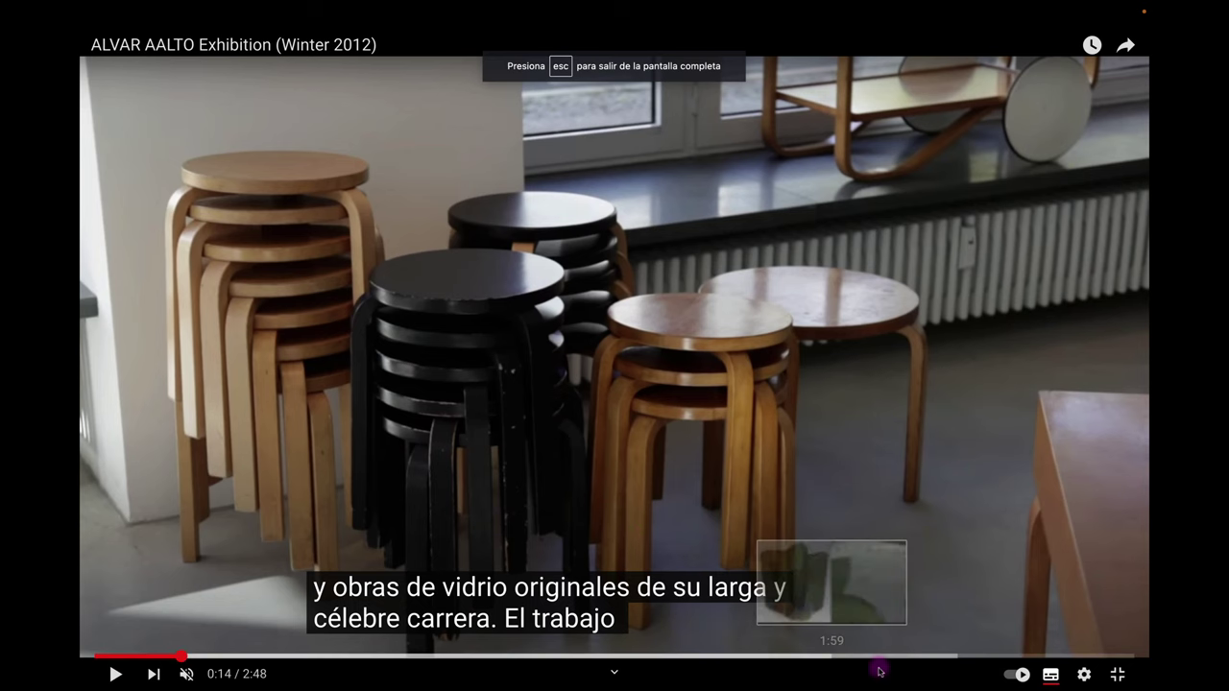
{"action": "left_click", "coordinate": [1054, 674]}
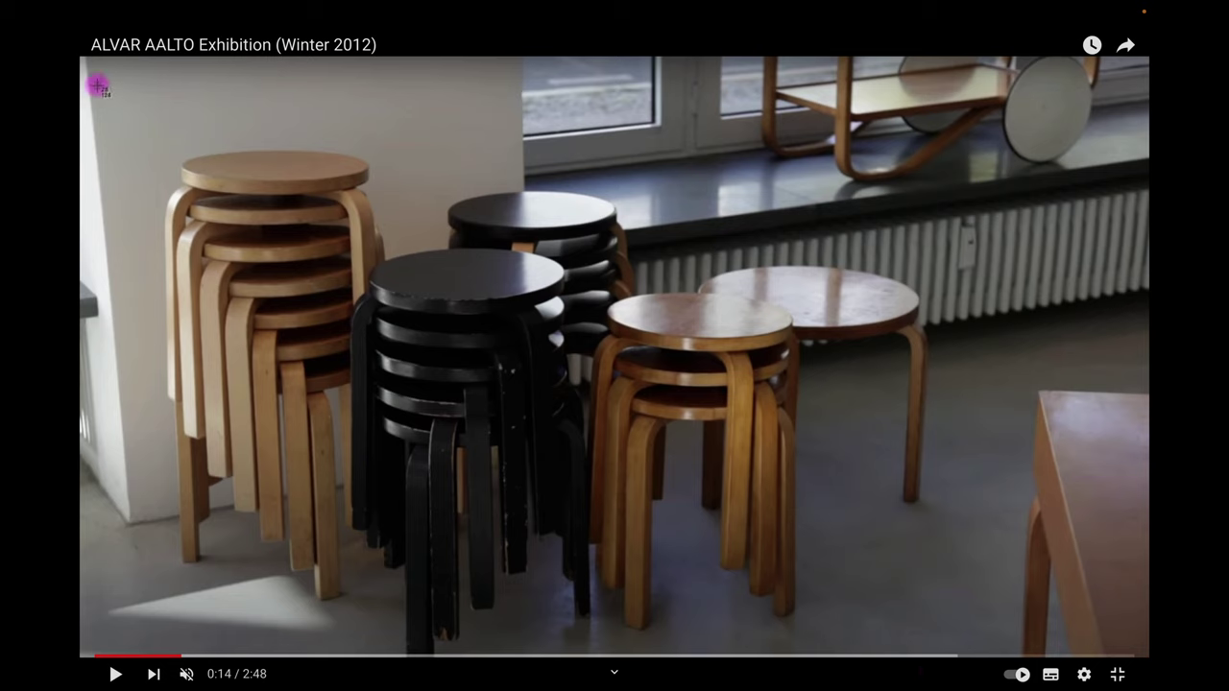
{"action": "left_click_drag", "start_coordinate": [88, 63], "coordinate": [1134, 644]}
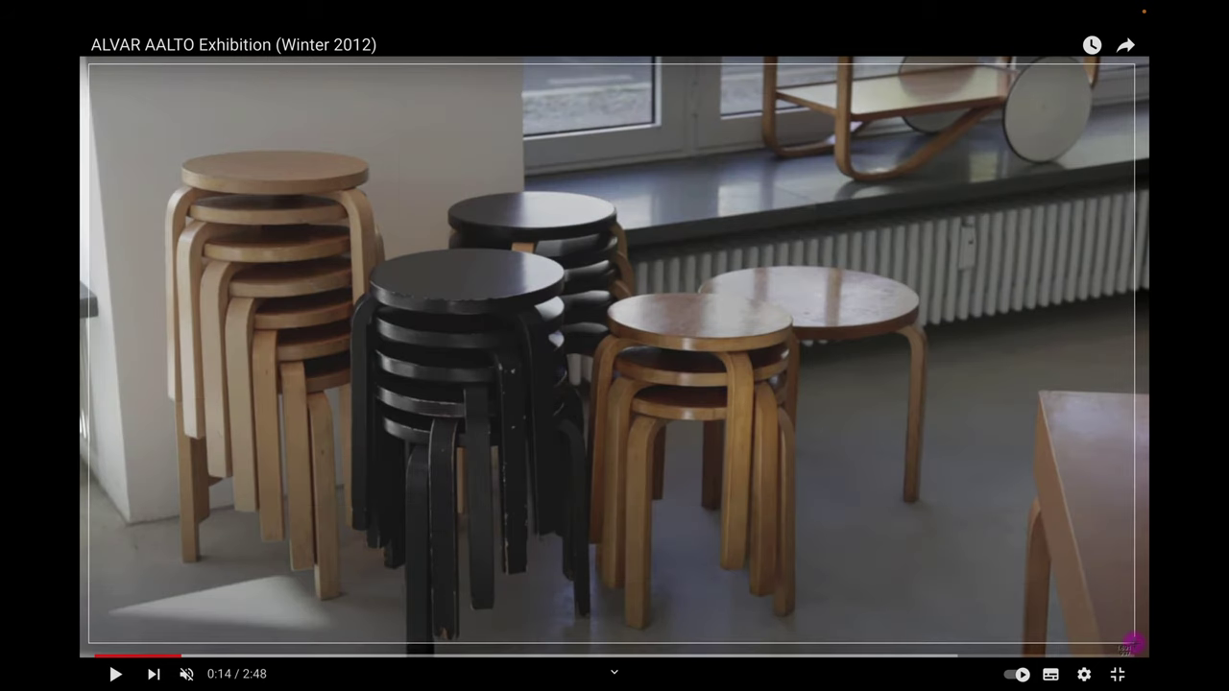
{"action": "left_click_drag", "start_coordinate": [1135, 644], "coordinate": [1135, 644]}
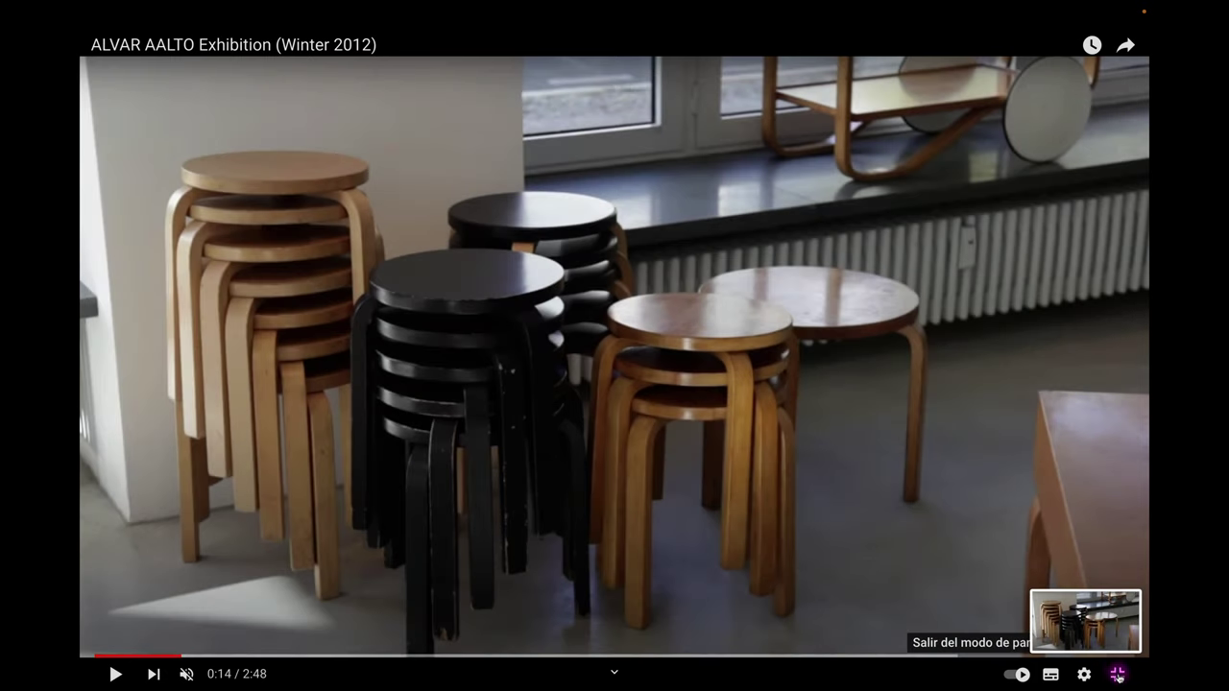
{"action": "left_click", "coordinate": [1117, 675]}
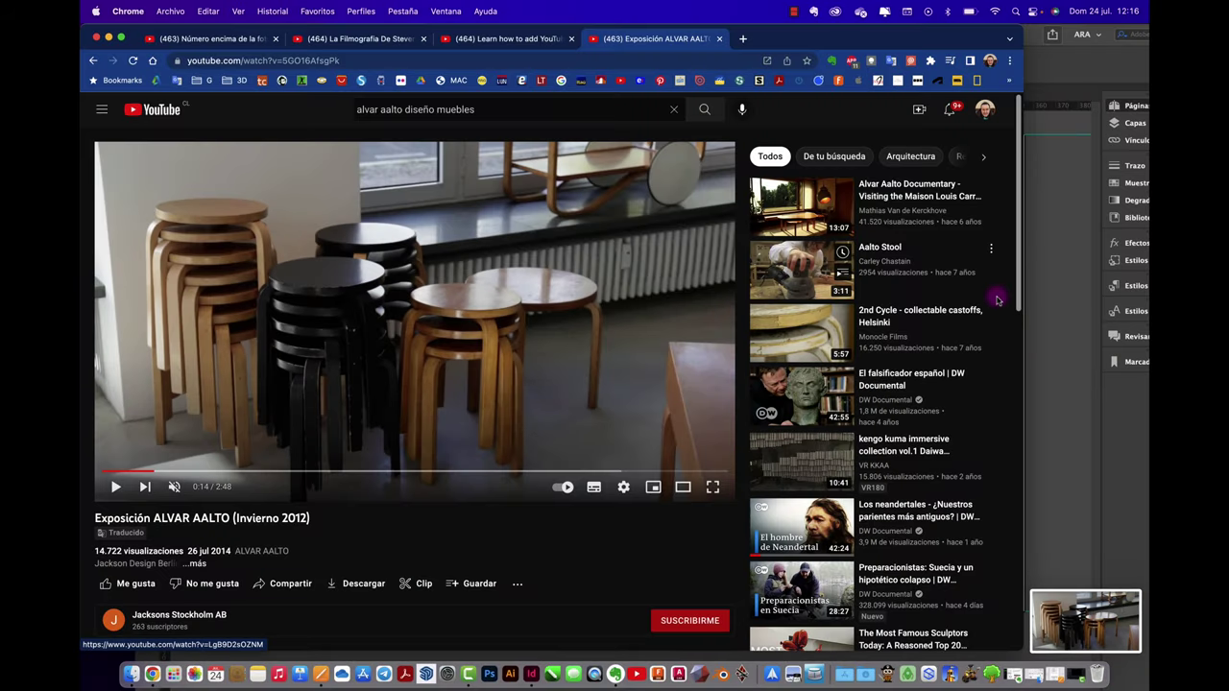
Step: Switch to InDesign and place the Captura de Pantalla PNG from Escritorio on page 18
{"action": "left_click", "coordinate": [1056, 324]}
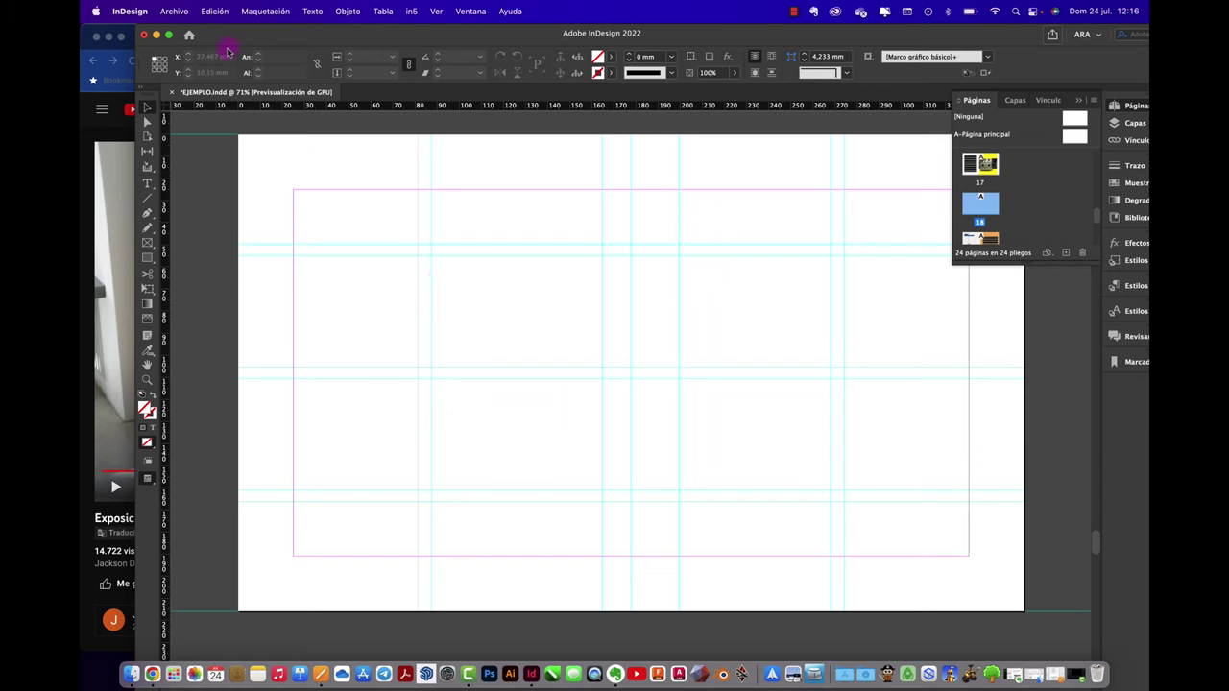
{"action": "left_click", "coordinate": [173, 11]}
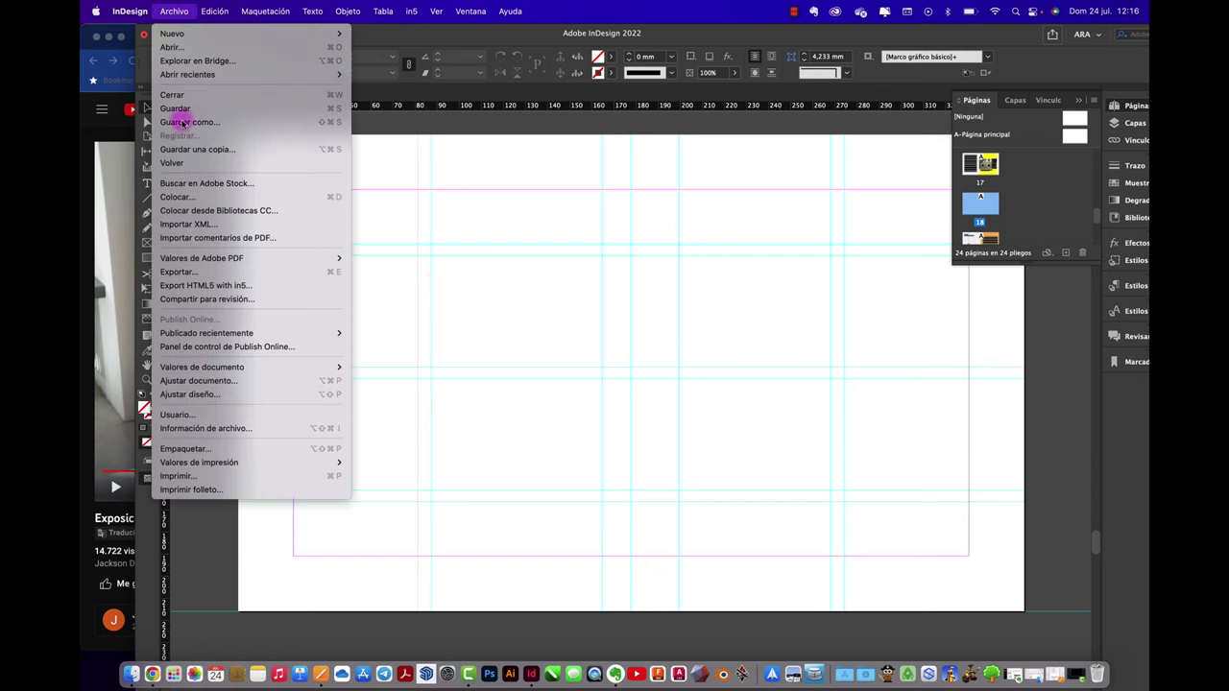
{"action": "left_click", "coordinate": [200, 193]}
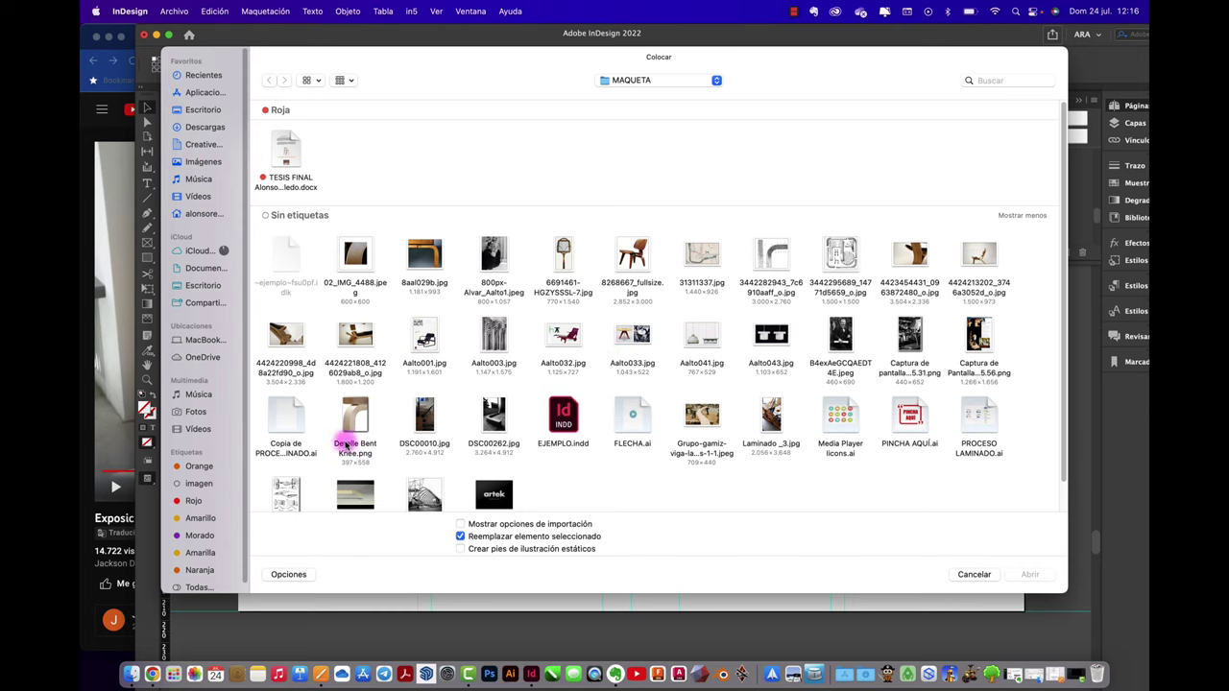
{"action": "left_click", "coordinate": [204, 285]}
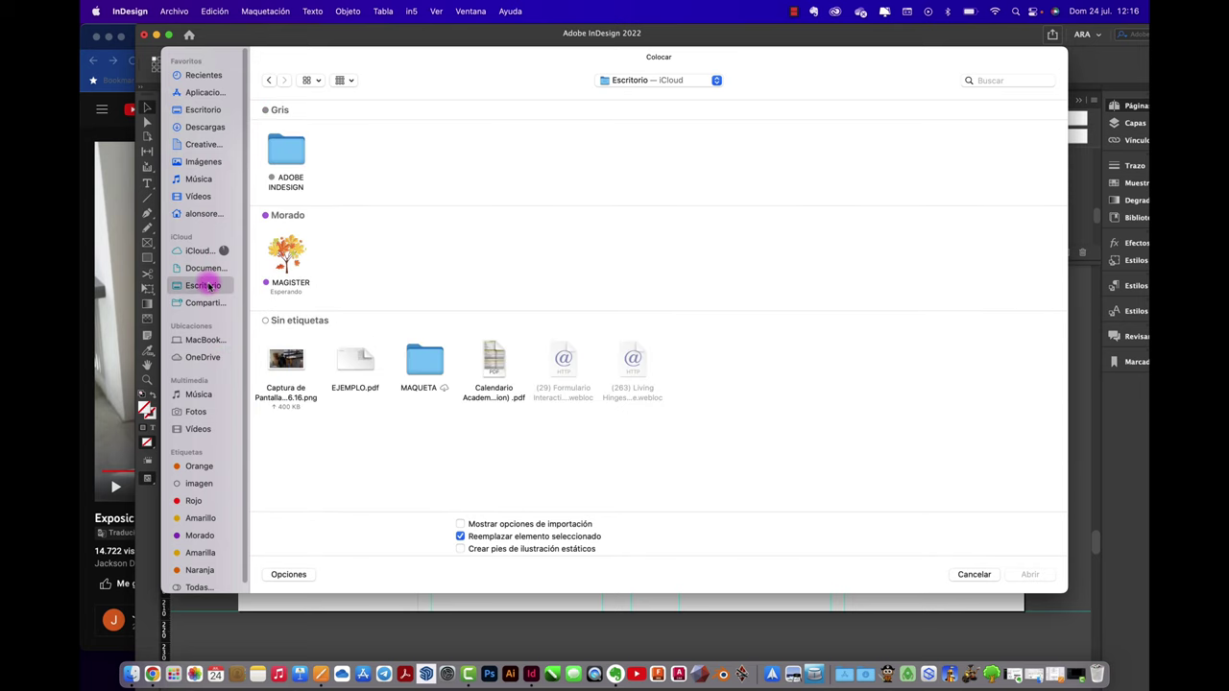
{"action": "left_click", "coordinate": [286, 361]}
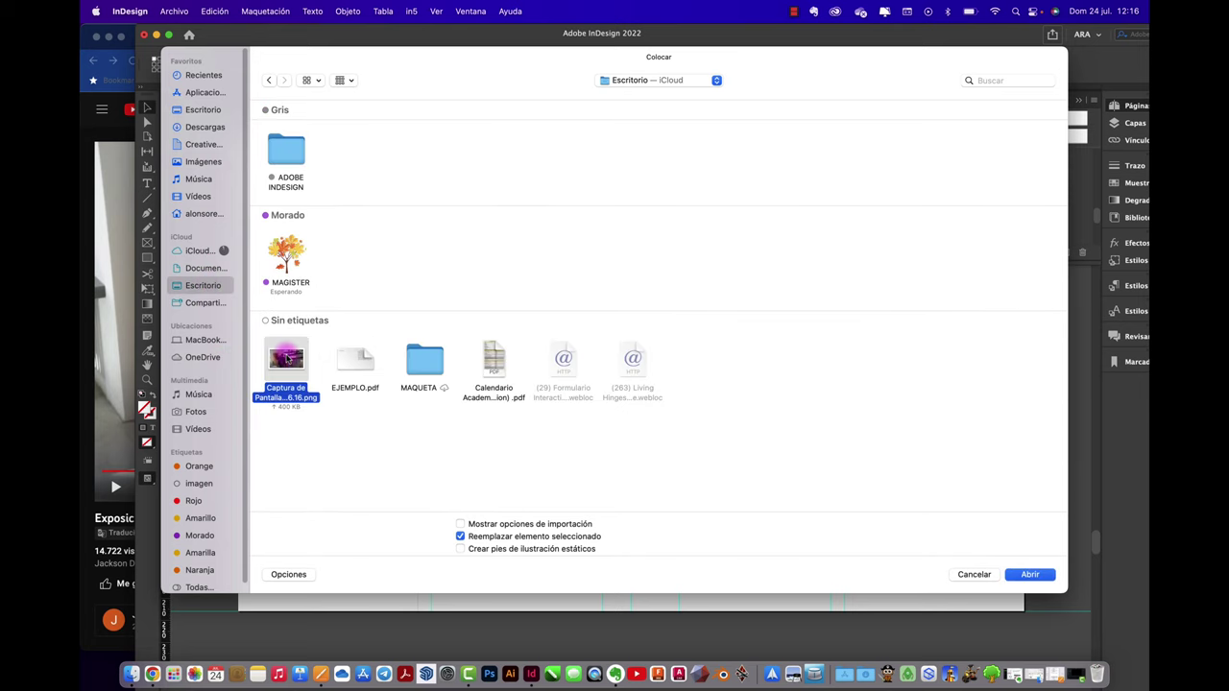
{"action": "left_click", "coordinate": [1029, 574]}
{"action": "left_click", "coordinate": [439, 236]}
Step: Reduce the screenshot's frame to about 266 × 148 mm within page 18's margins and fill it proportionally with the image
{"action": "left_click_drag", "start_coordinate": [662, 343], "coordinate": [512, 275]}
{"action": "scroll", "coordinate": [513, 277], "scroll_direction": "down", "scroll_amount": 5}
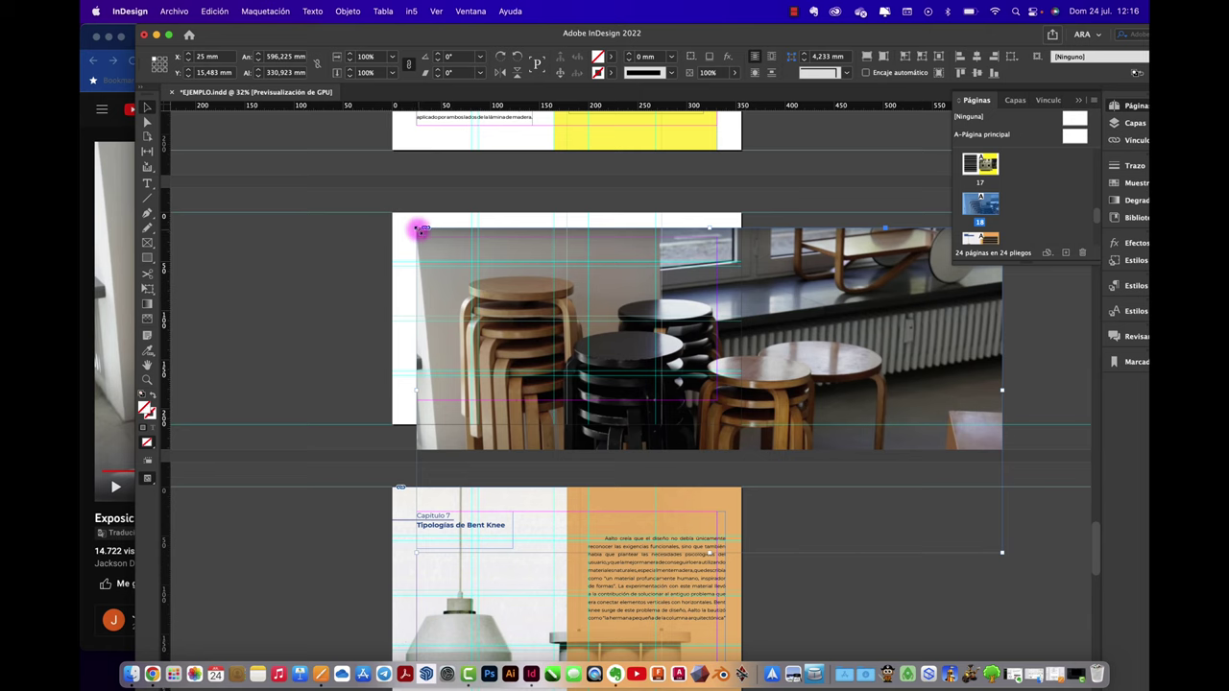
{"action": "left_click_drag", "start_coordinate": [419, 230], "coordinate": [530, 337]}
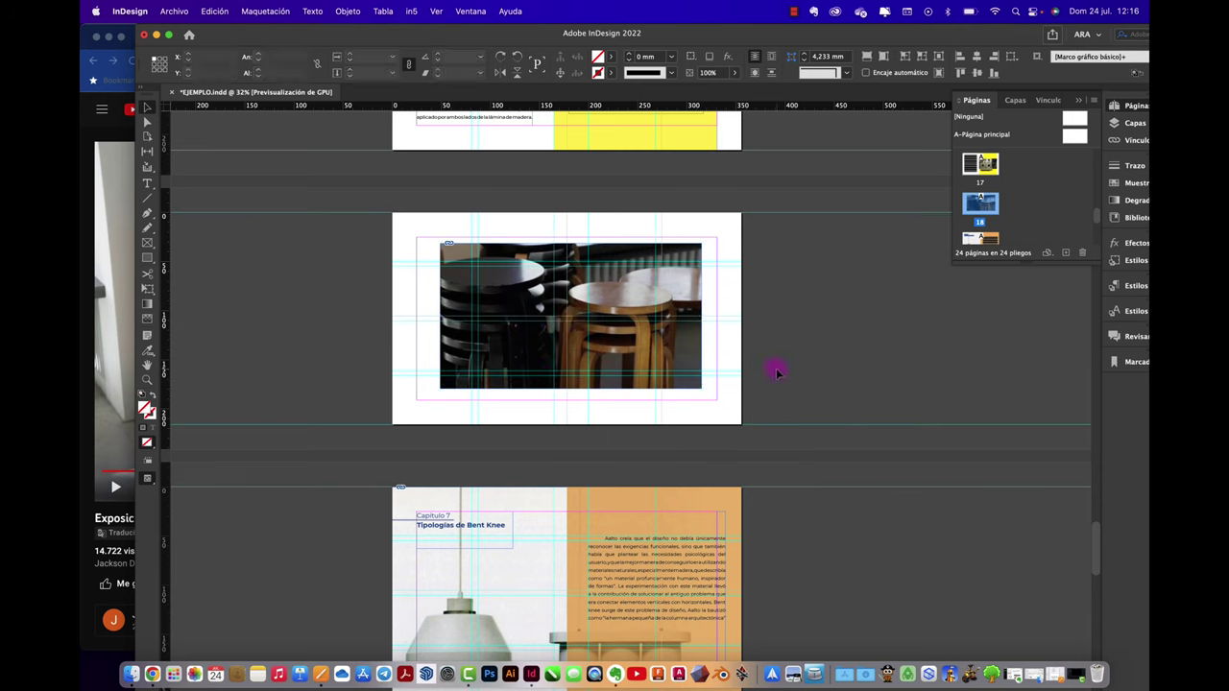
{"action": "left_click", "coordinate": [681, 345]}
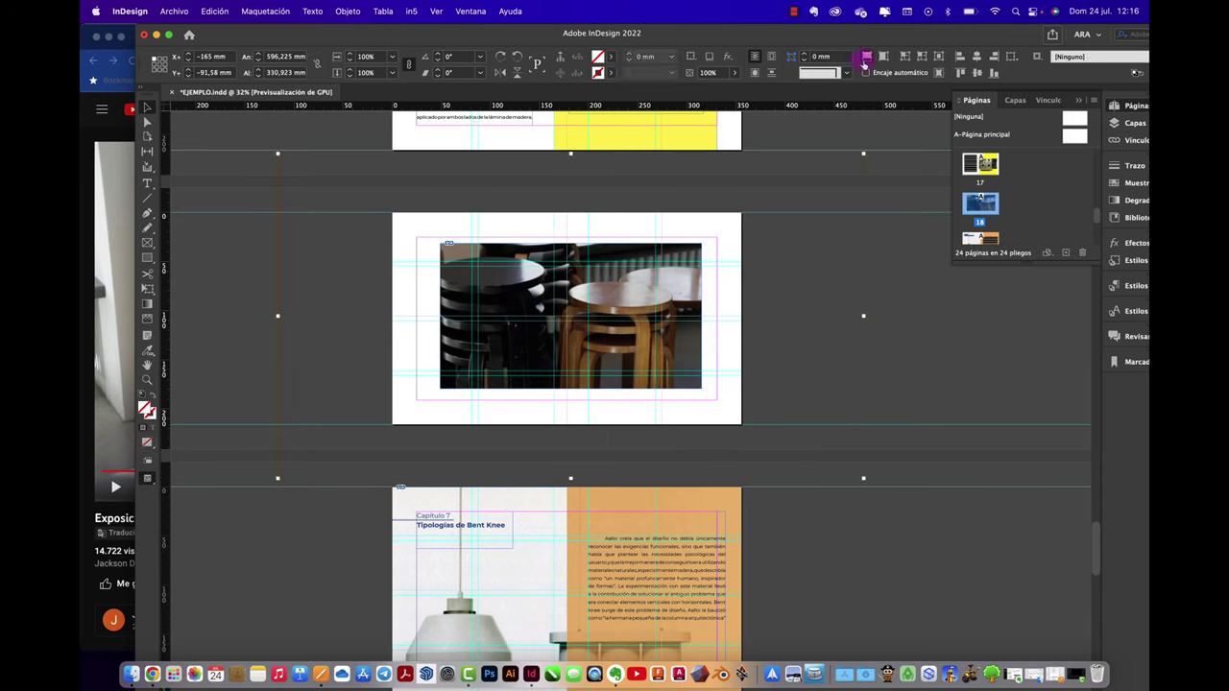
{"action": "left_click", "coordinate": [866, 59]}
{"action": "left_click", "coordinate": [849, 366]}
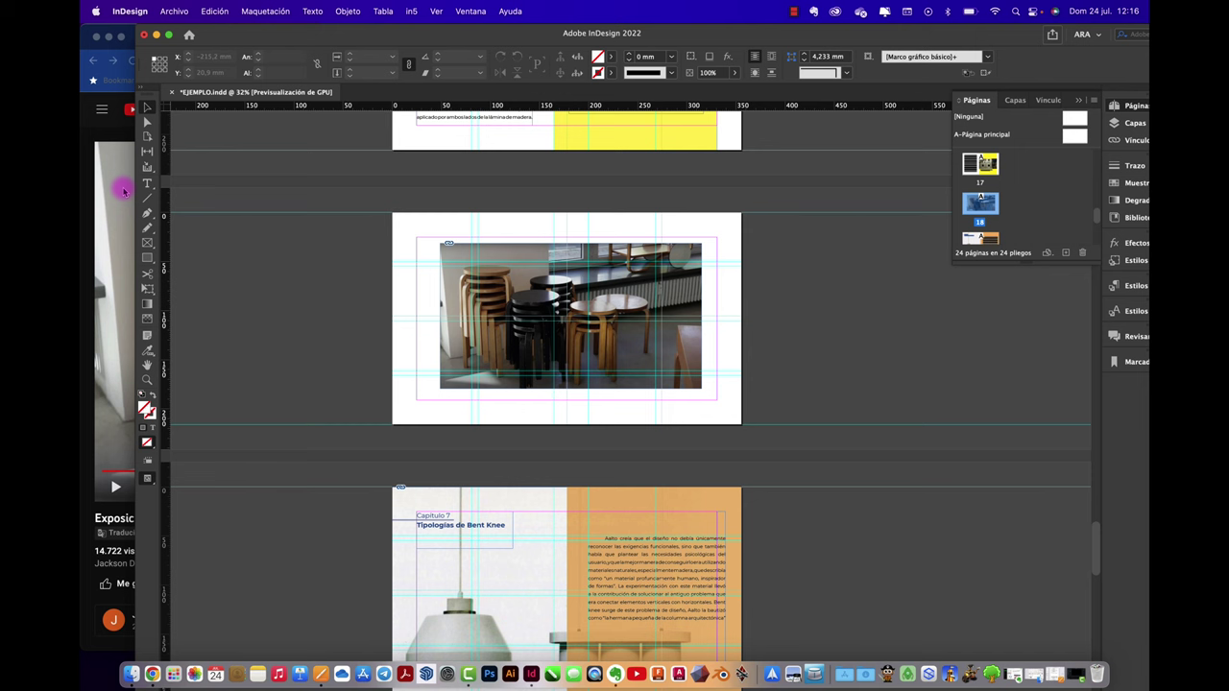
Step: Switch to Chrome and copy the share link of the Alvar Aalto exhibition video
{"action": "left_click", "coordinate": [112, 137]}
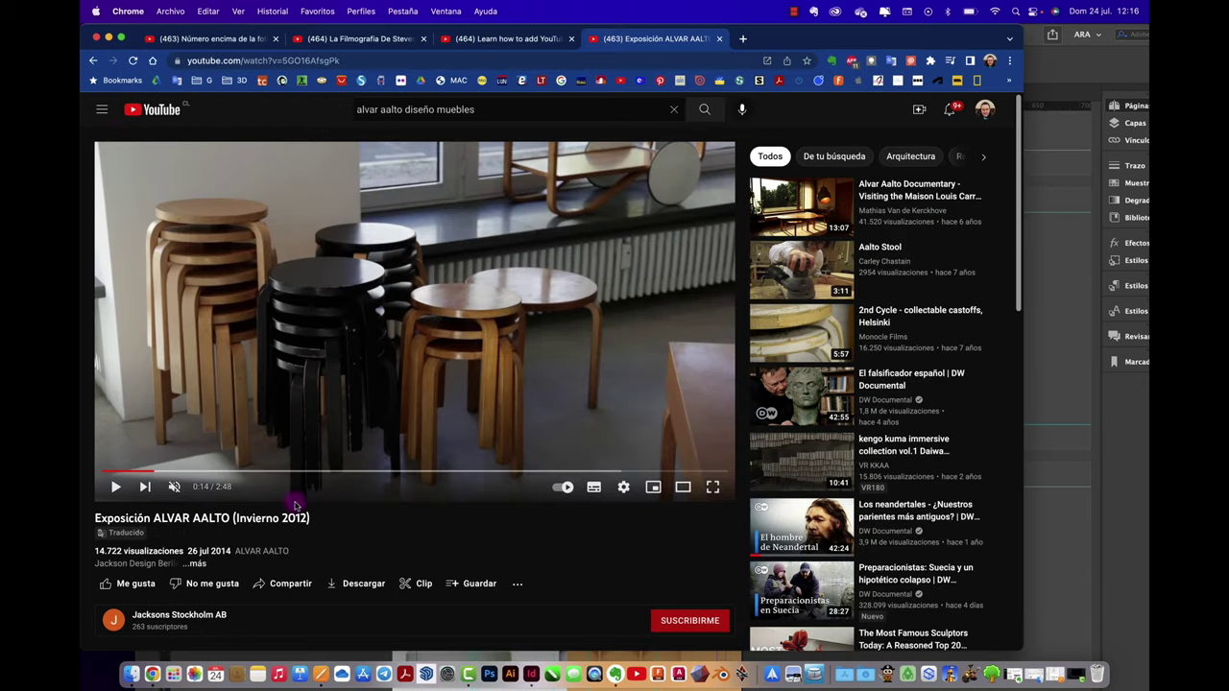
{"action": "scroll", "coordinate": [349, 392], "scroll_direction": "down", "scroll_amount": 2}
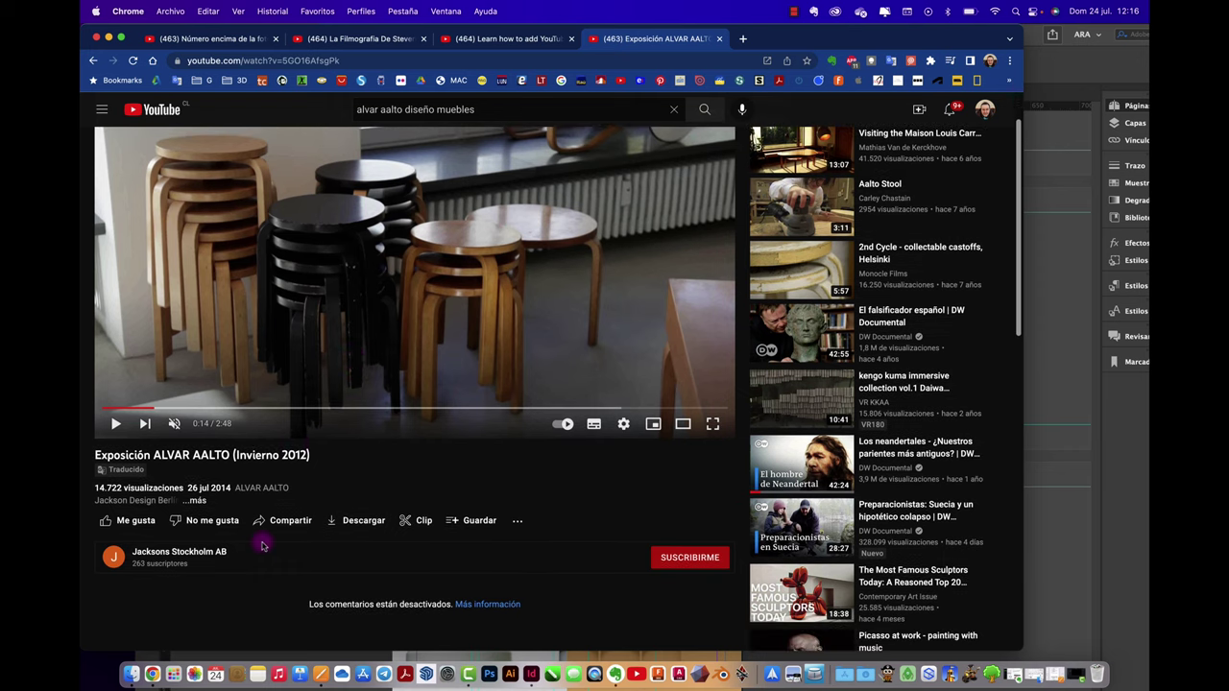
{"action": "left_click", "coordinate": [286, 519]}
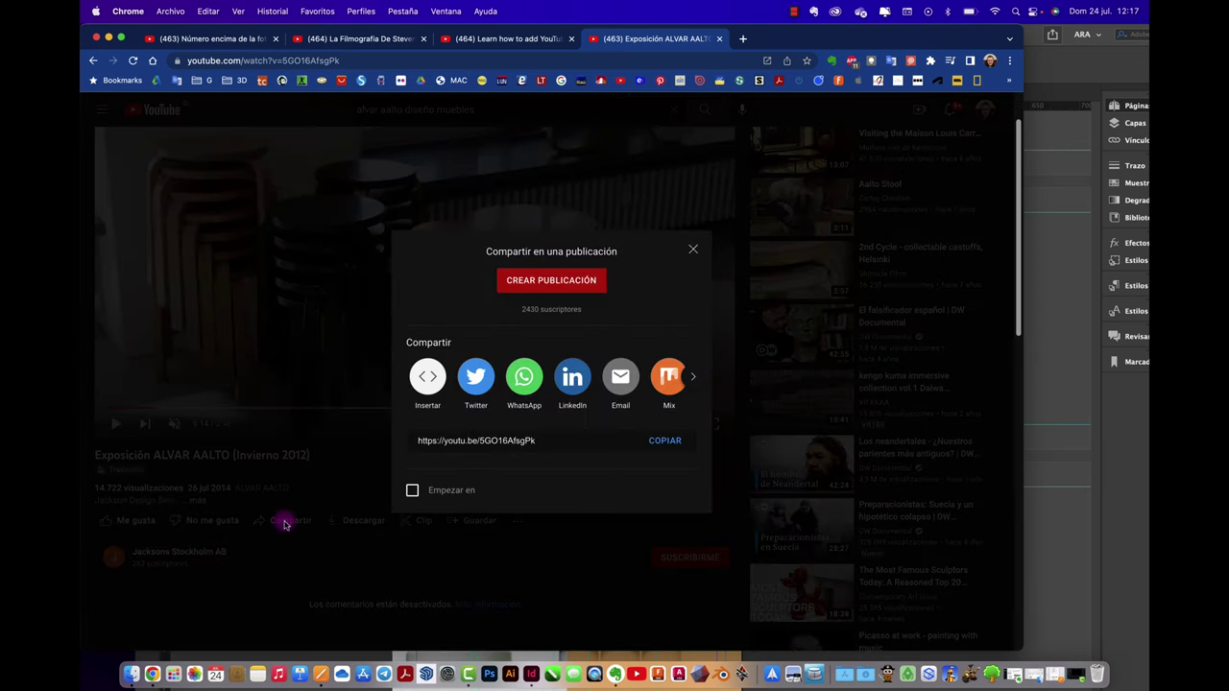
{"action": "left_click", "coordinate": [665, 441]}
{"action": "key", "text": "super+c"}
{"action": "left_click", "coordinate": [1057, 371]}
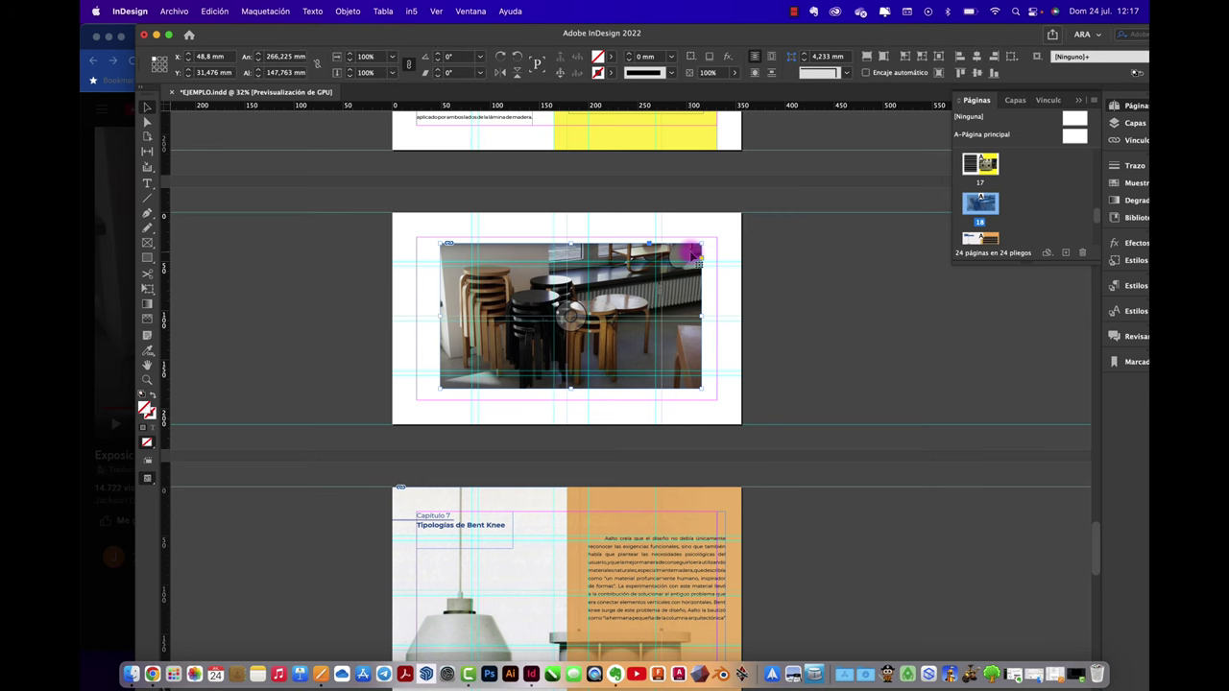
{"action": "scroll", "coordinate": [693, 255], "scroll_direction": "up", "scroll_amount": 2}
{"action": "right_click", "coordinate": [693, 253]}
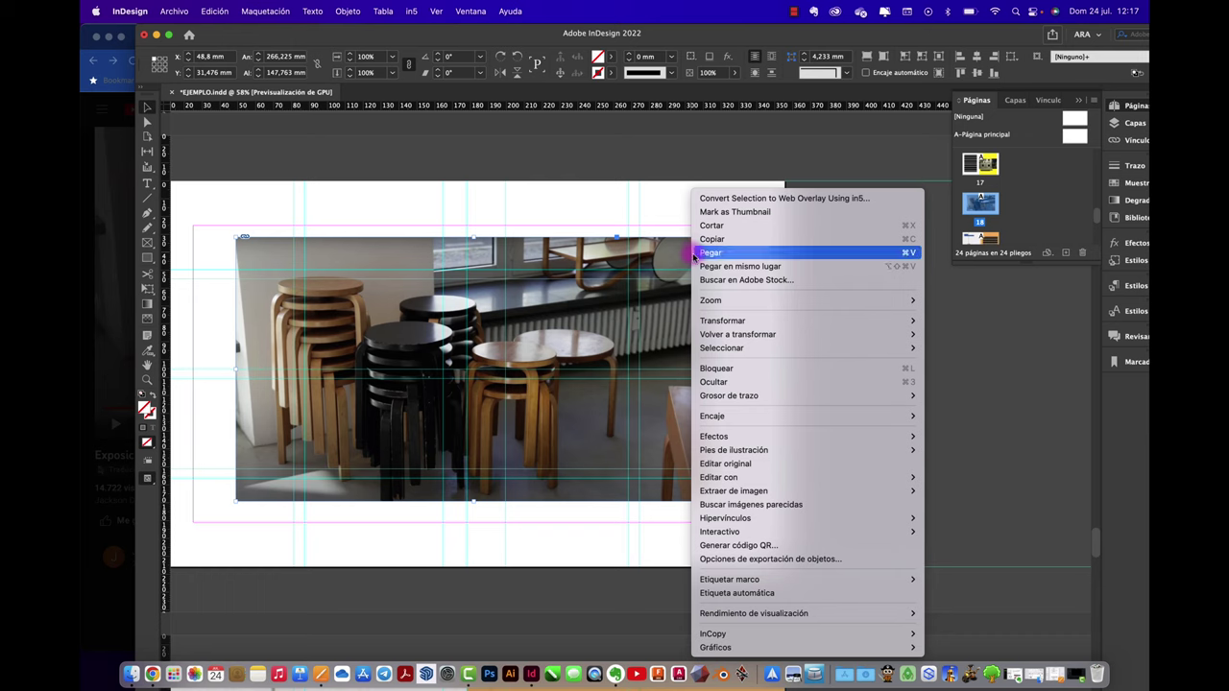
{"action": "mouse_move", "coordinate": [811, 518]}
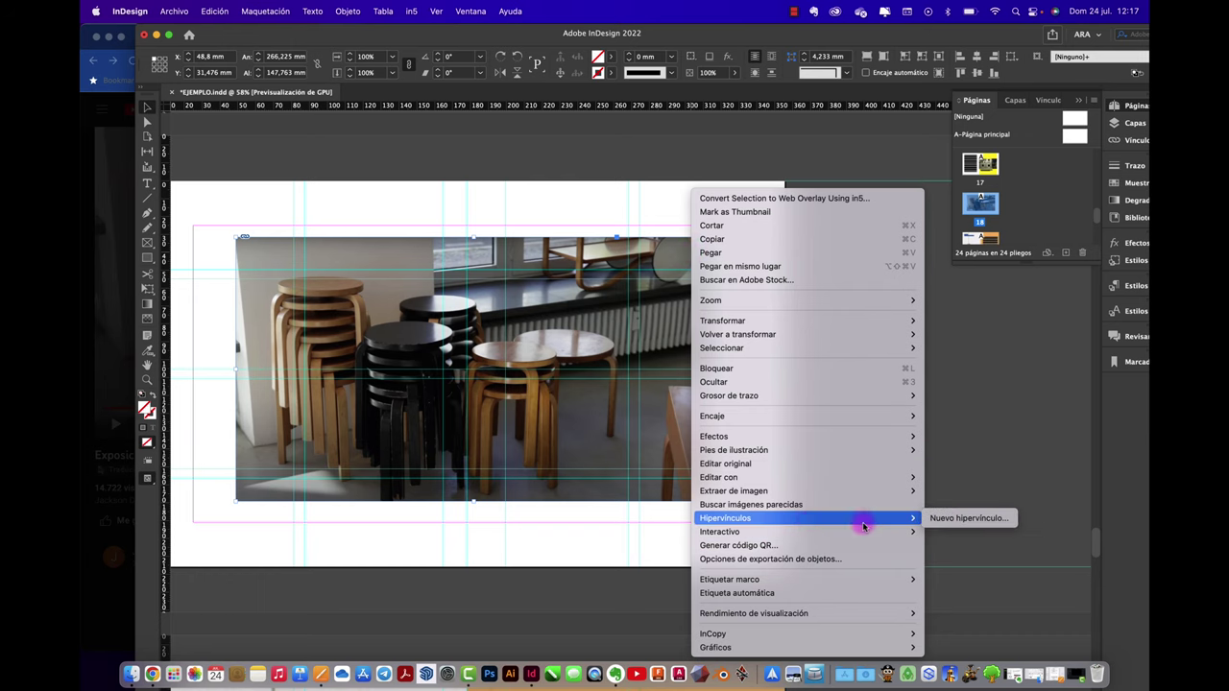
{"action": "left_click", "coordinate": [946, 517]}
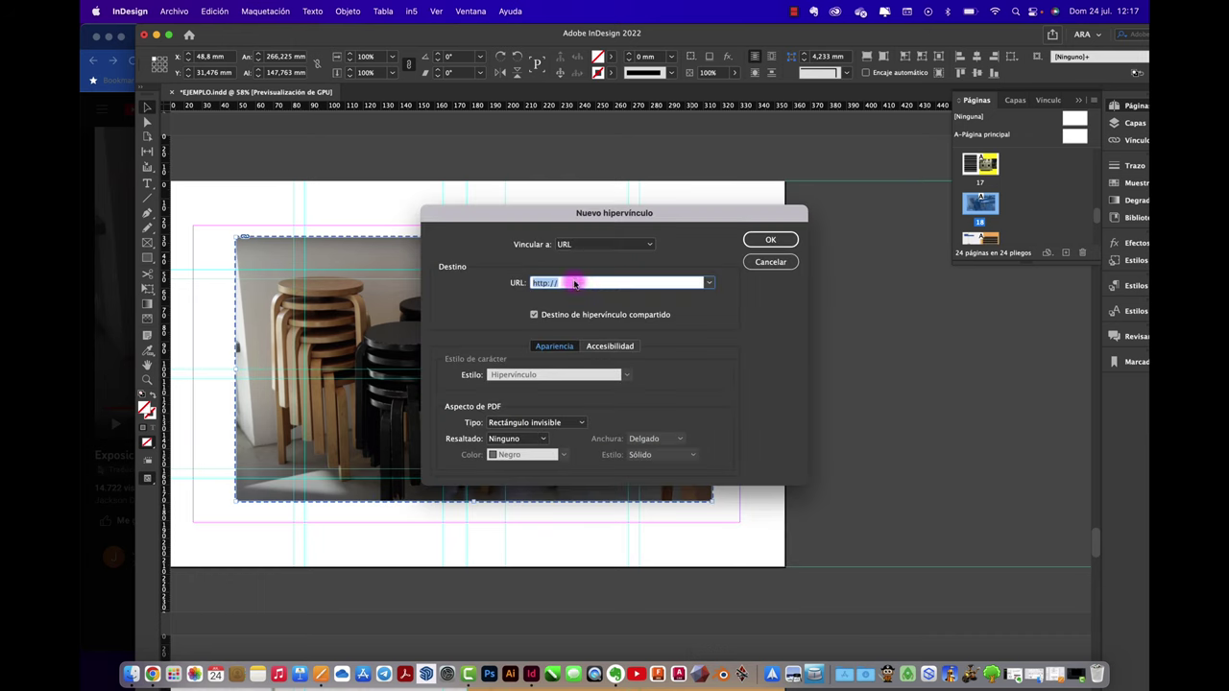
{"action": "left_click_drag", "start_coordinate": [573, 282], "coordinate": [510, 285]}
{"action": "key", "text": "super+v"}
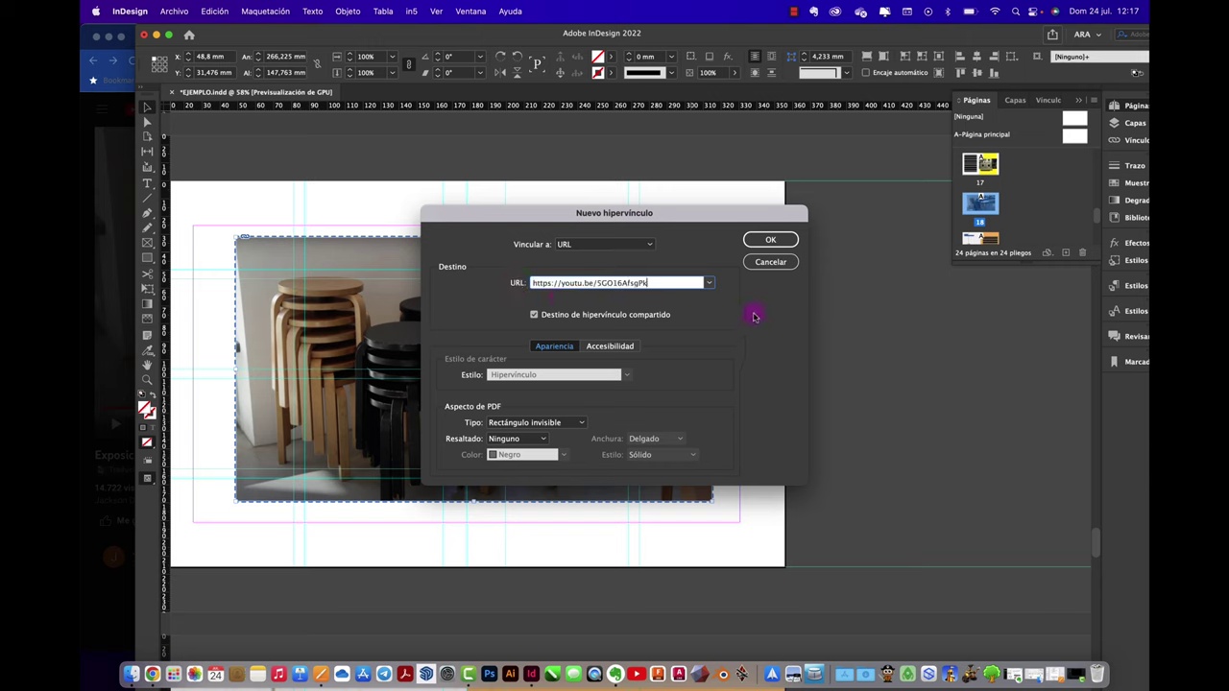
{"action": "left_click", "coordinate": [770, 241]}
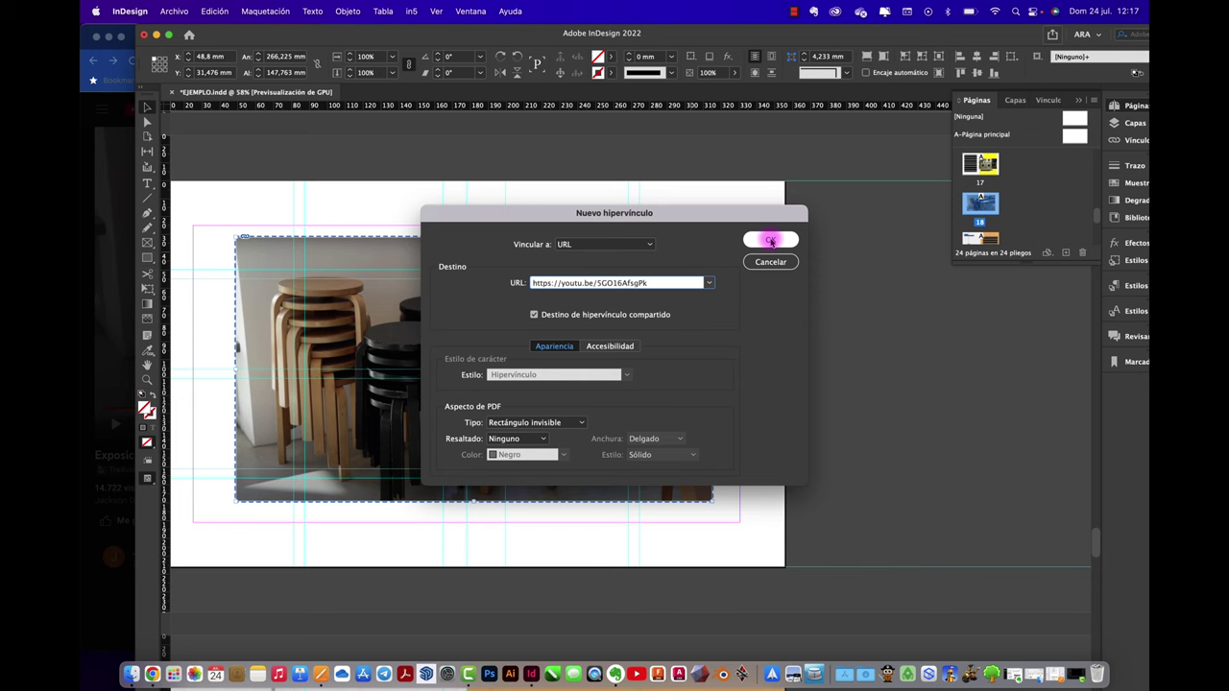
{"action": "left_click", "coordinate": [770, 241]}
{"action": "scroll", "coordinate": [817, 356], "scroll_direction": "left", "scroll_amount": 5}
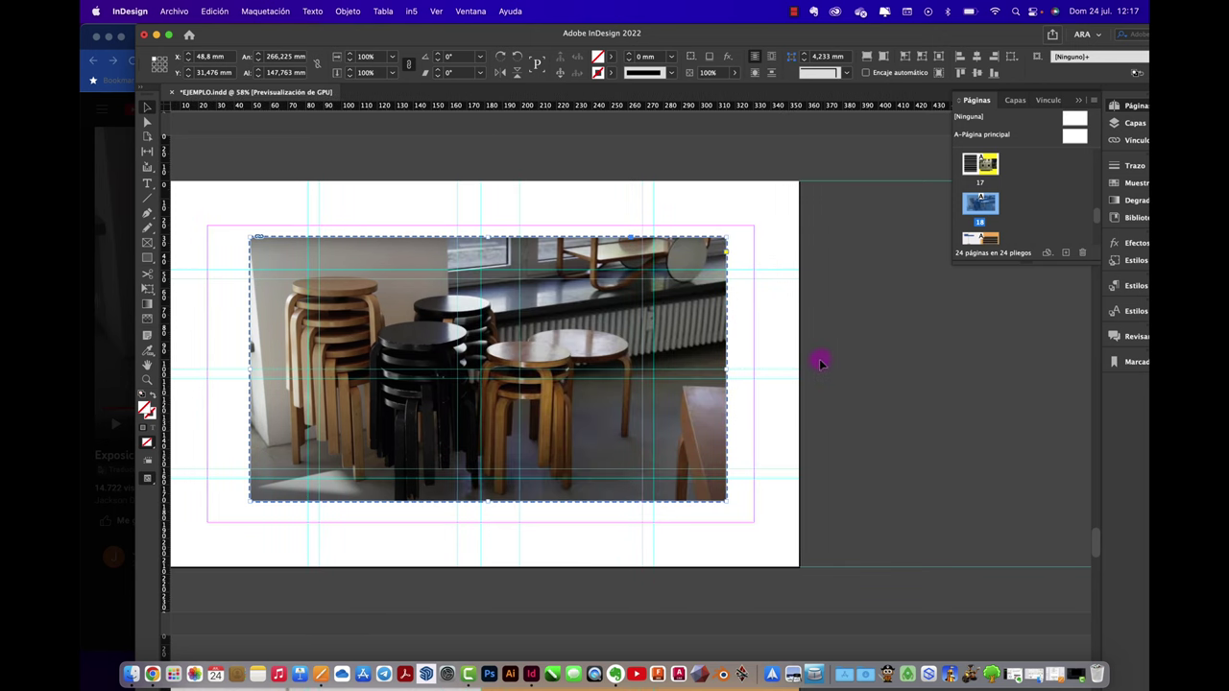
{"action": "left_click", "coordinate": [956, 330]}
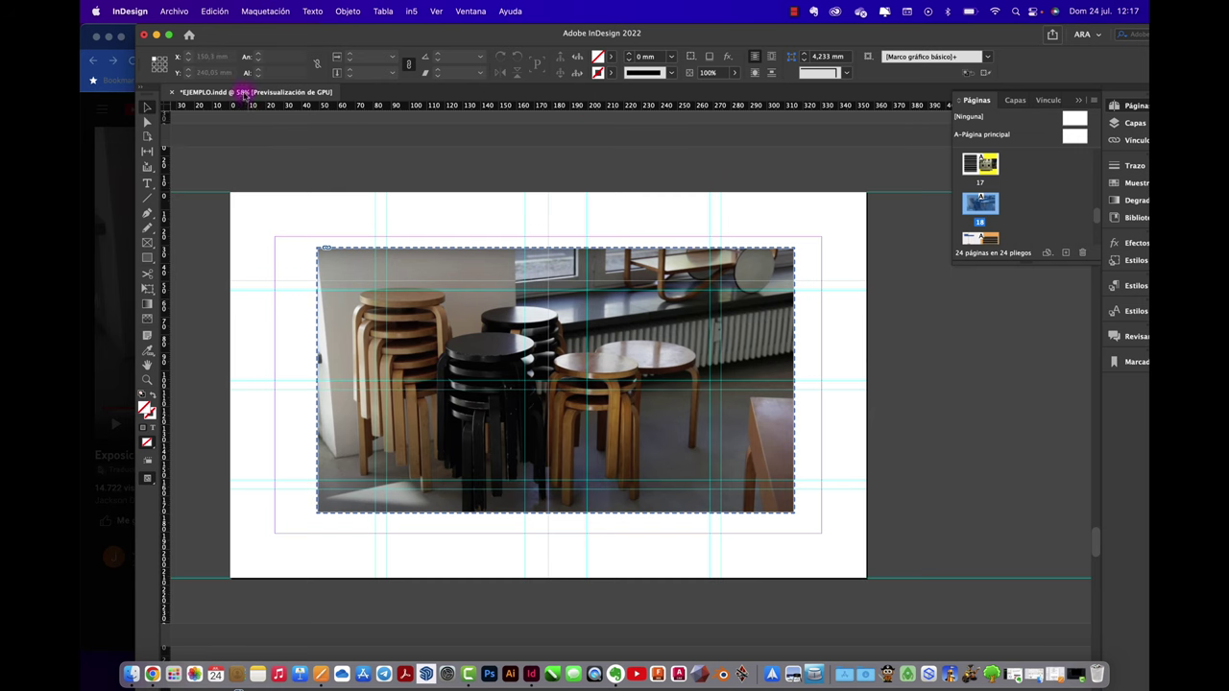
Step: Export the whole document as spreads to the interactive PDF EJEMPLO.pdf in Escritorio, replacing the existing file and continuing past the media warning
{"action": "left_click", "coordinate": [174, 11]}
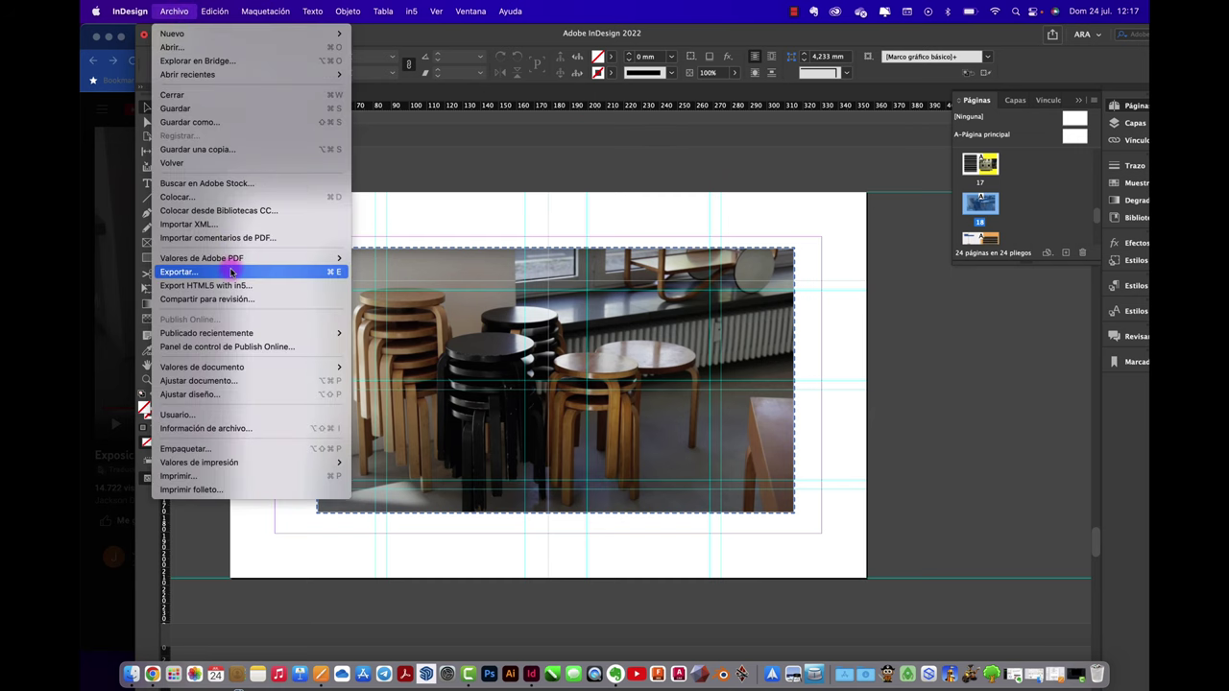
{"action": "left_click", "coordinate": [230, 271]}
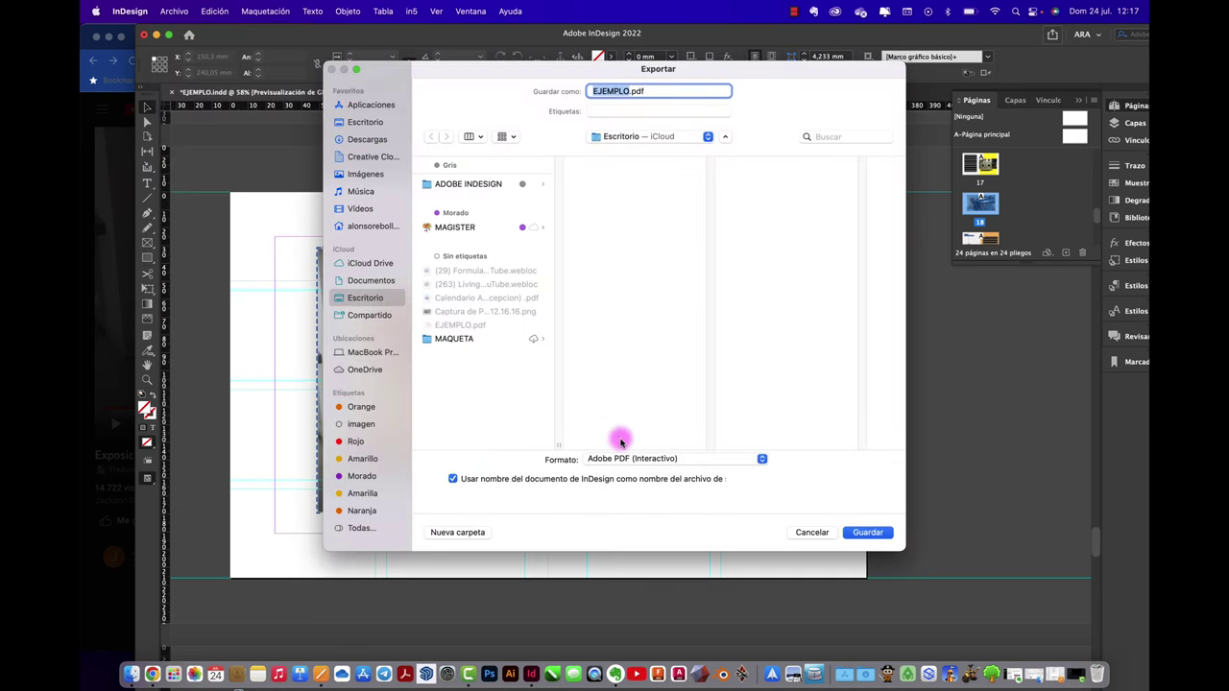
{"action": "left_click", "coordinate": [865, 532]}
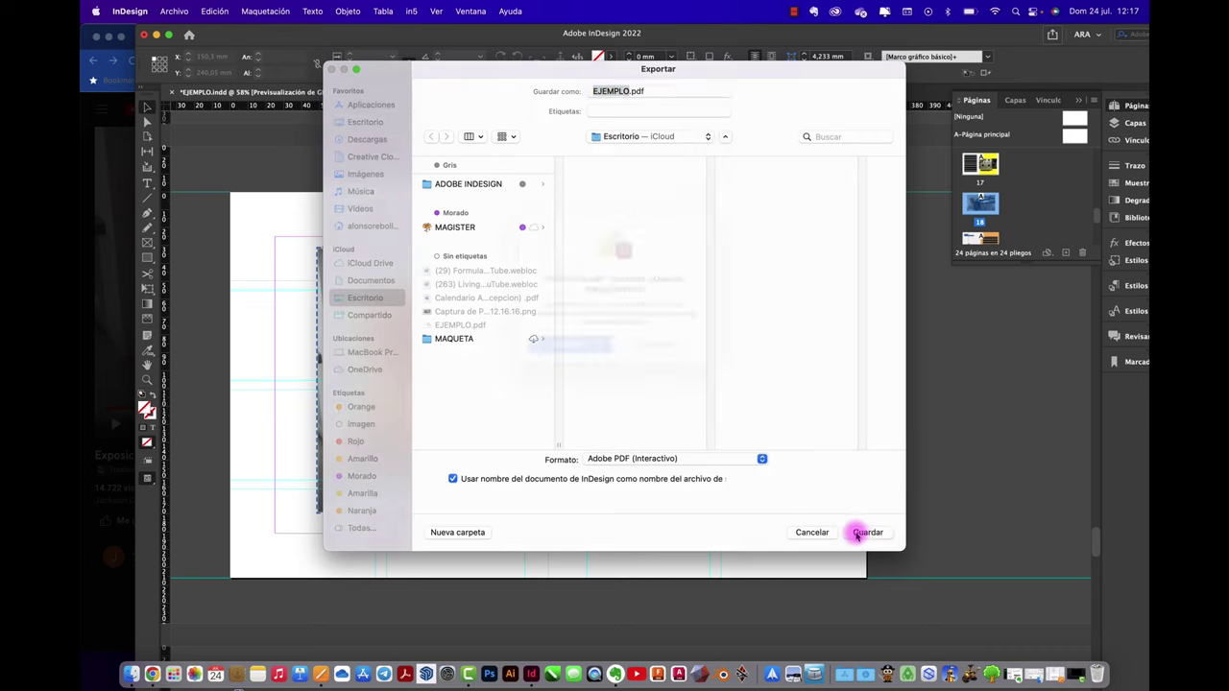
{"action": "left_click", "coordinate": [657, 374]}
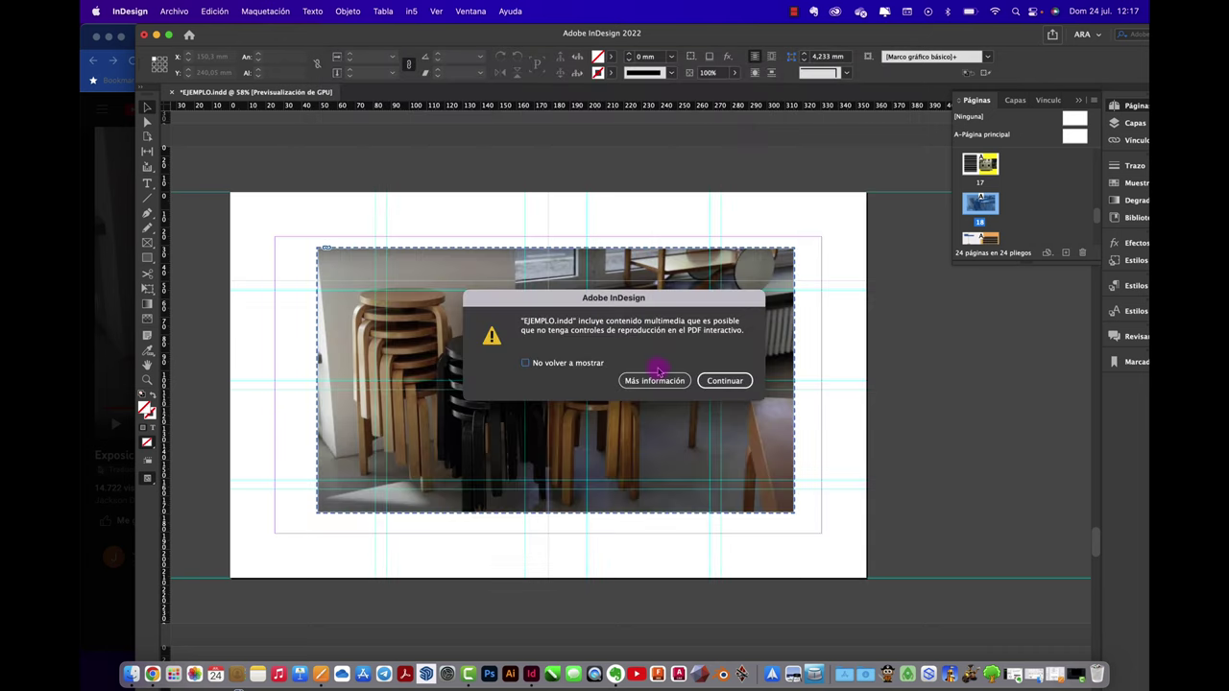
{"action": "left_click", "coordinate": [729, 380]}
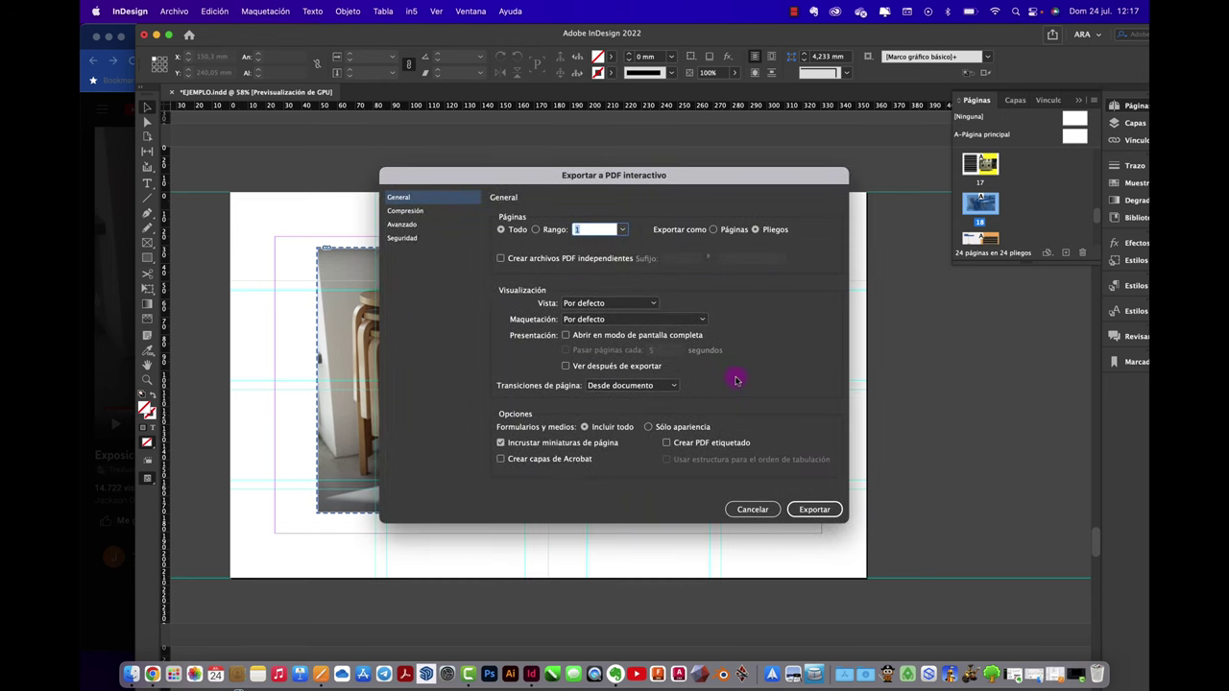
{"action": "left_click", "coordinate": [813, 509]}
{"action": "left_click", "coordinate": [729, 387]}
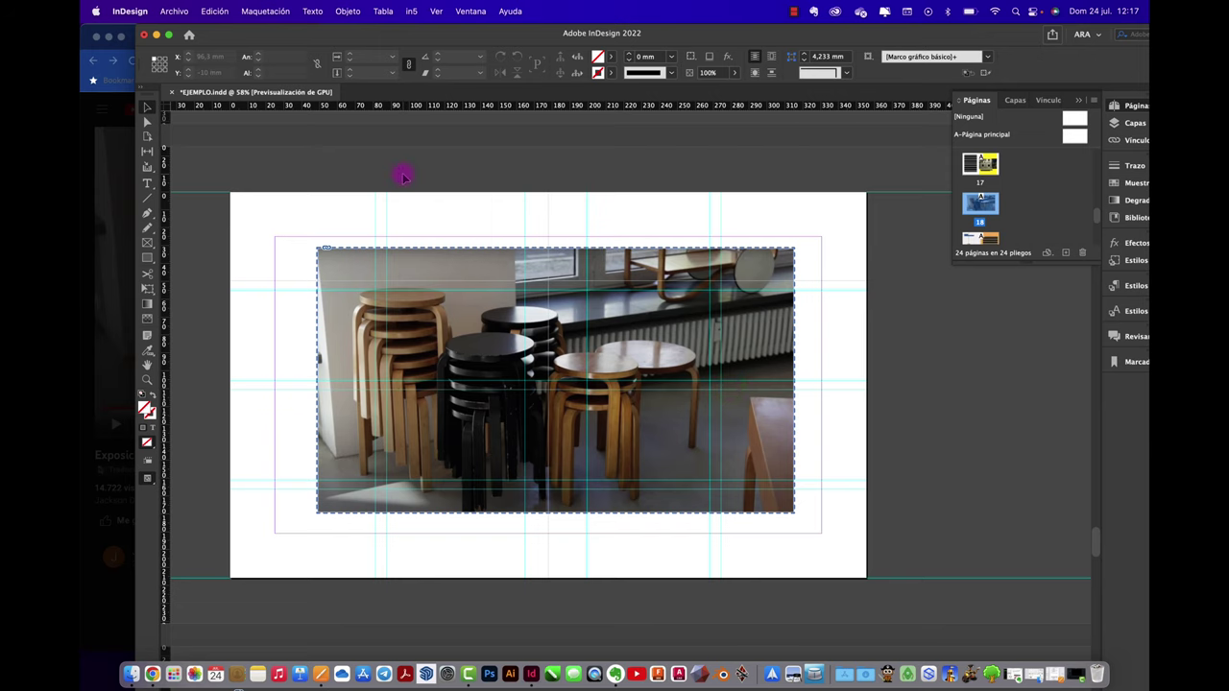
Step: Minimise InDesign and Chrome, then open EJEMPLO.pdf from the desktop in Vista Previa and go to page 18
{"action": "left_click", "coordinate": [156, 37]}
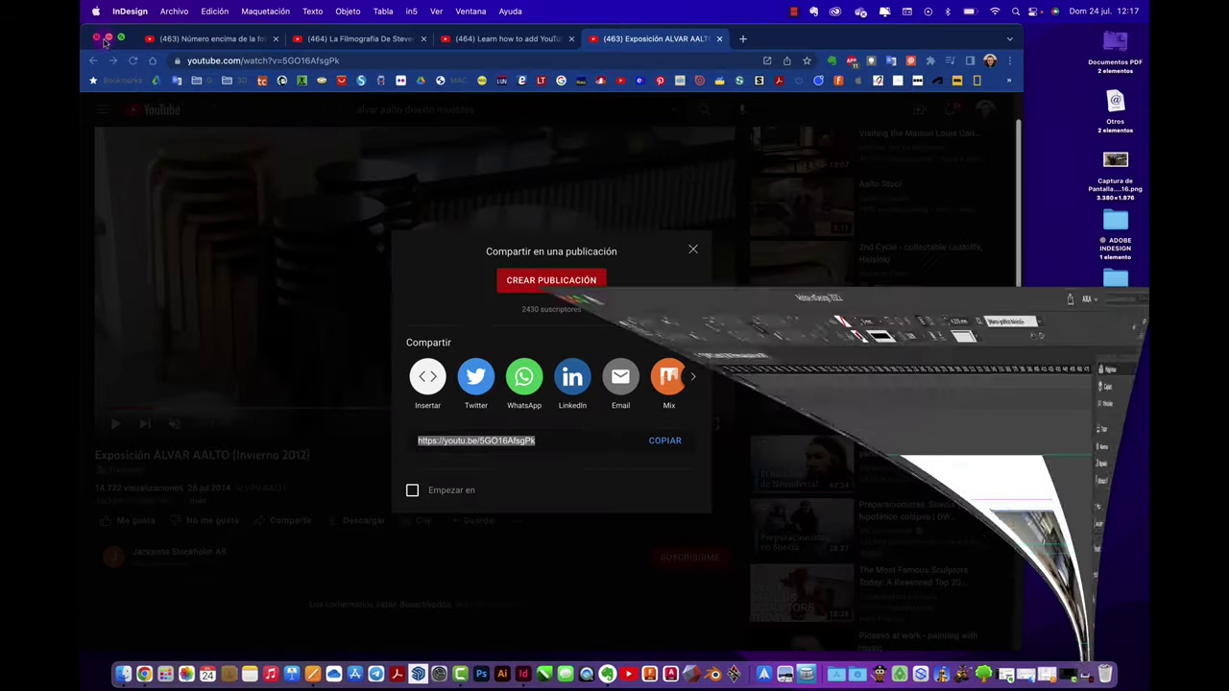
{"action": "left_click", "coordinate": [108, 36]}
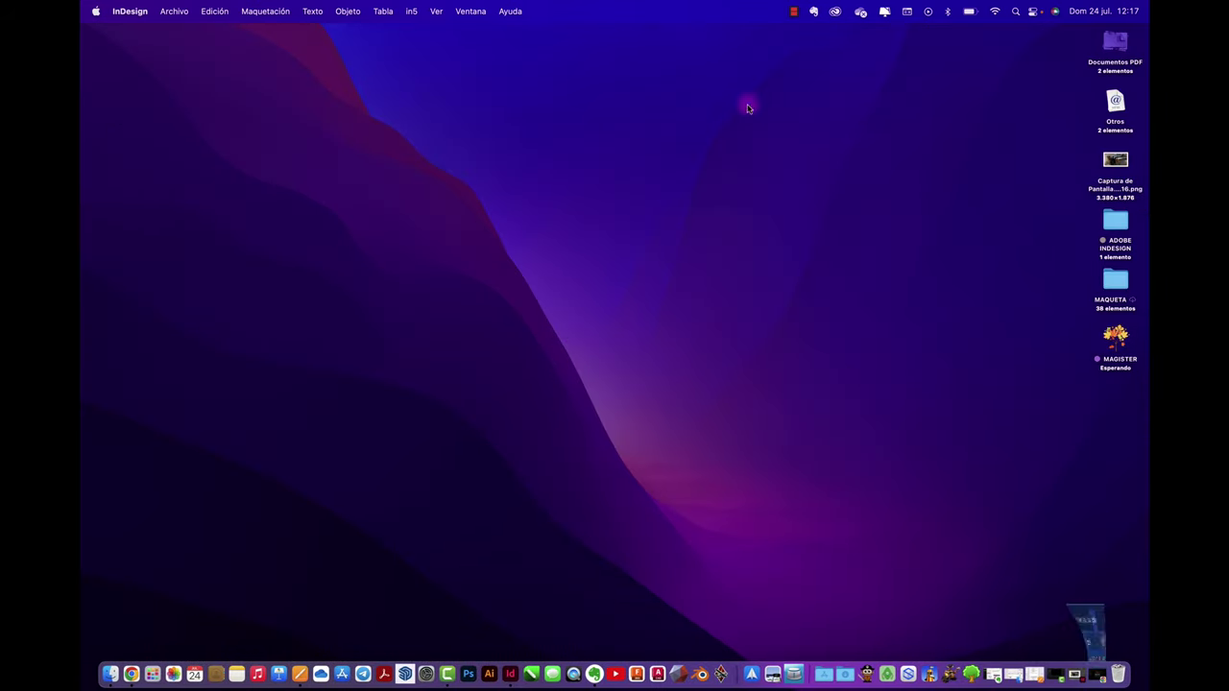
{"action": "left_click", "coordinate": [1124, 115]}
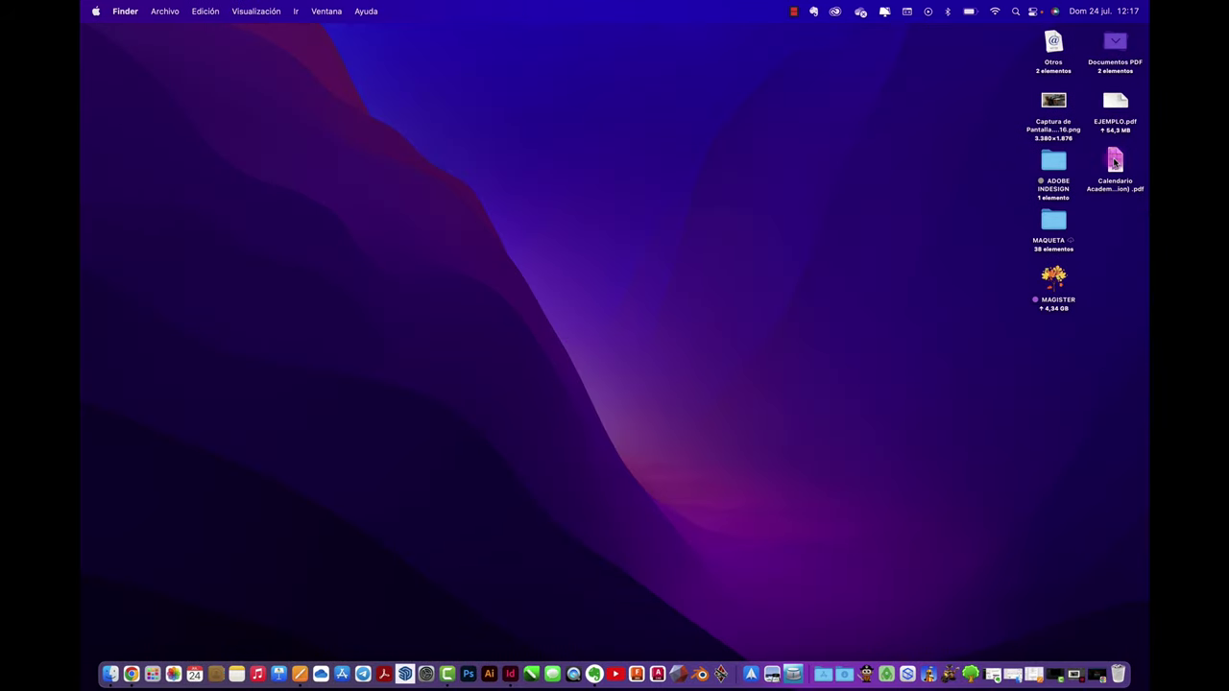
{"action": "double_click", "coordinate": [1114, 108]}
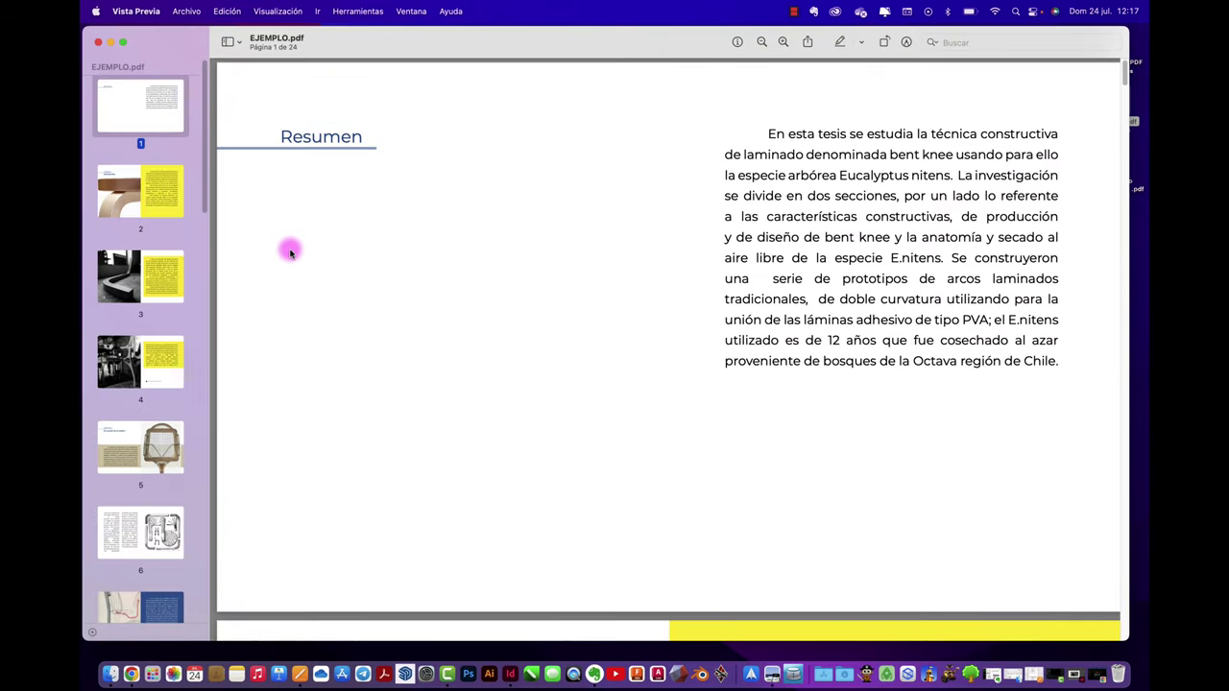
{"action": "scroll", "coordinate": [178, 376], "scroll_direction": "down", "scroll_amount": 10}
{"action": "scroll", "coordinate": [179, 380], "scroll_direction": "down", "scroll_amount": 8}
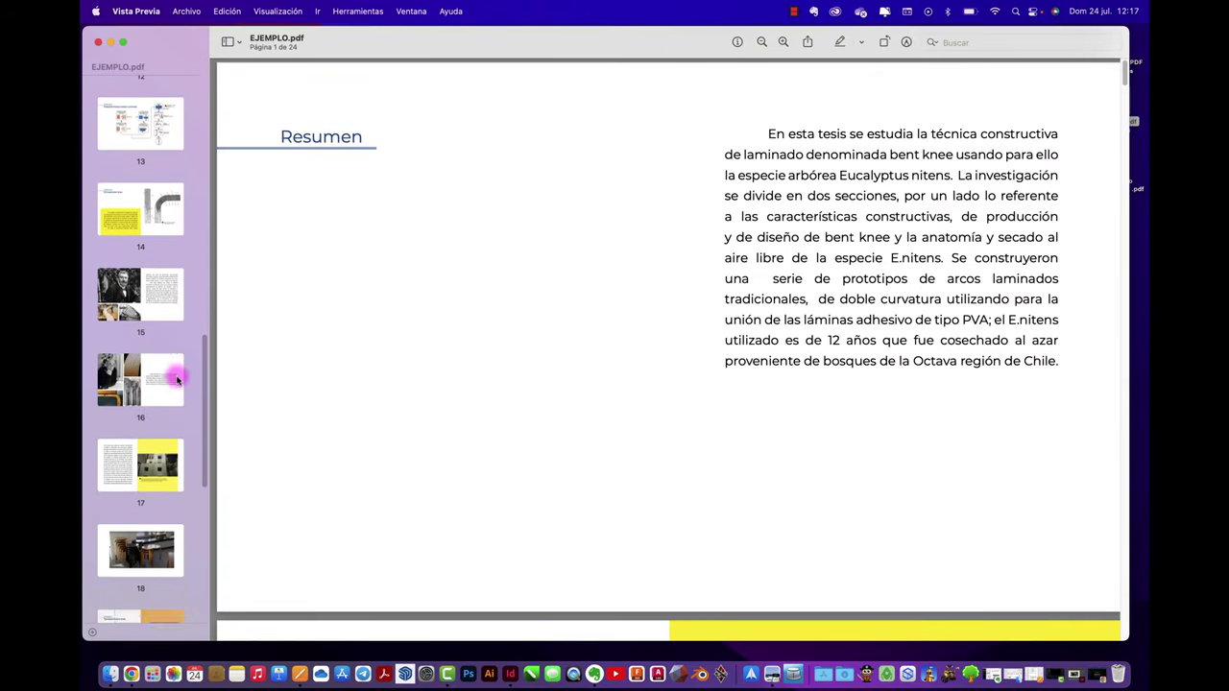
{"action": "left_click", "coordinate": [154, 336]}
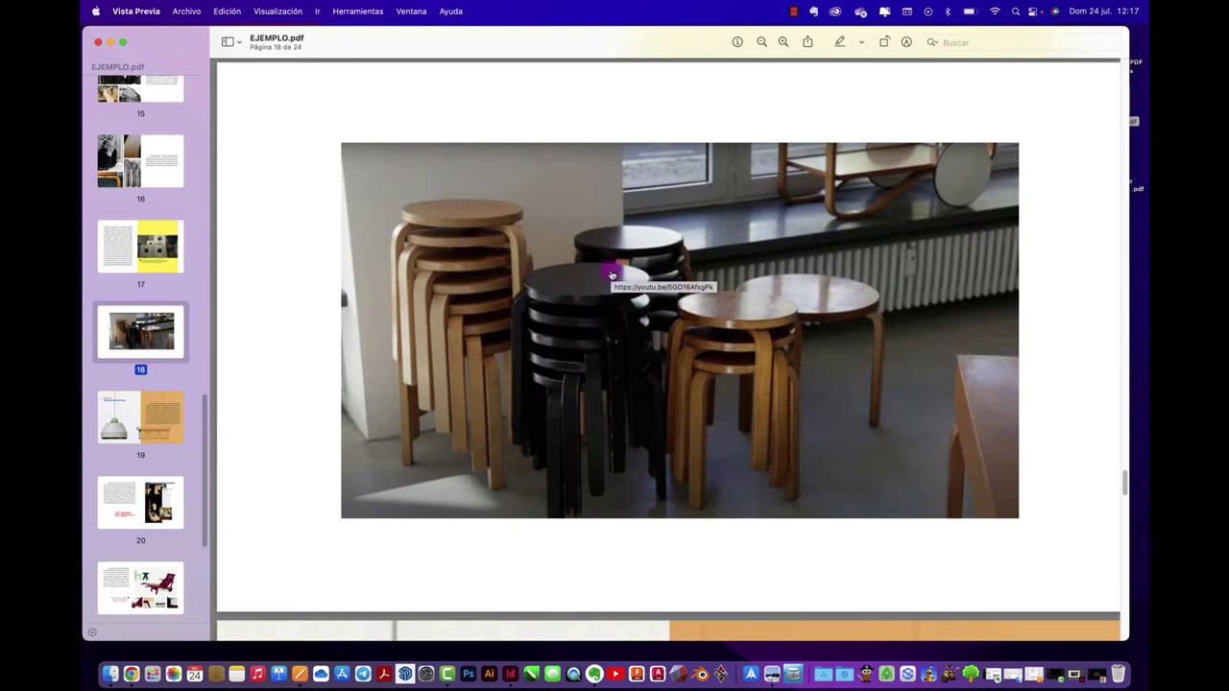
Step: Test the YouTube hyperlink on the page 18 image, then return to EJEMPLO.pdf and close it
{"action": "left_click", "coordinate": [611, 275]}
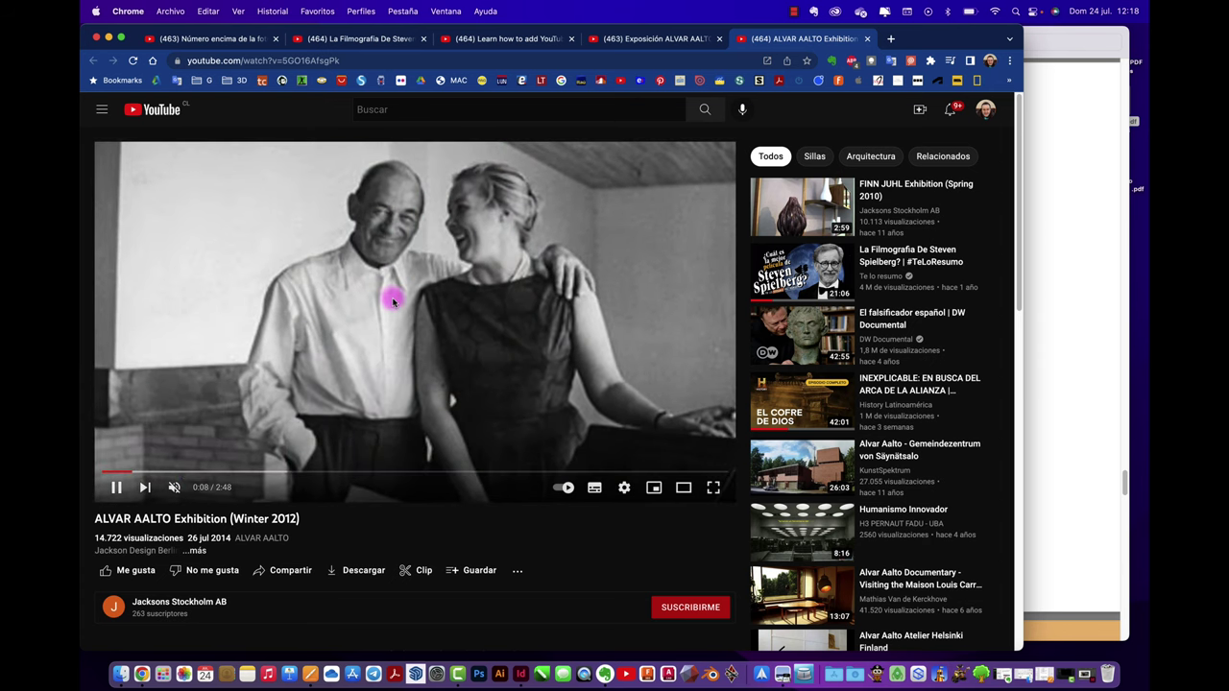
{"action": "left_click", "coordinate": [1047, 216]}
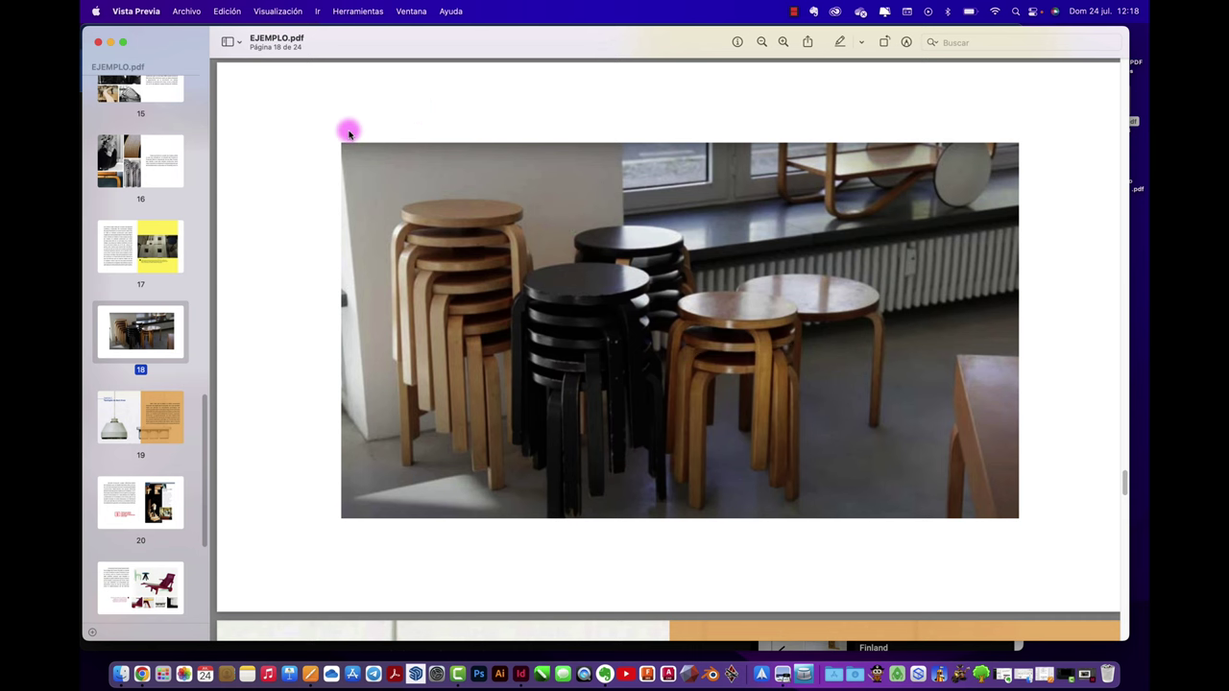
{"action": "left_click", "coordinate": [97, 42]}
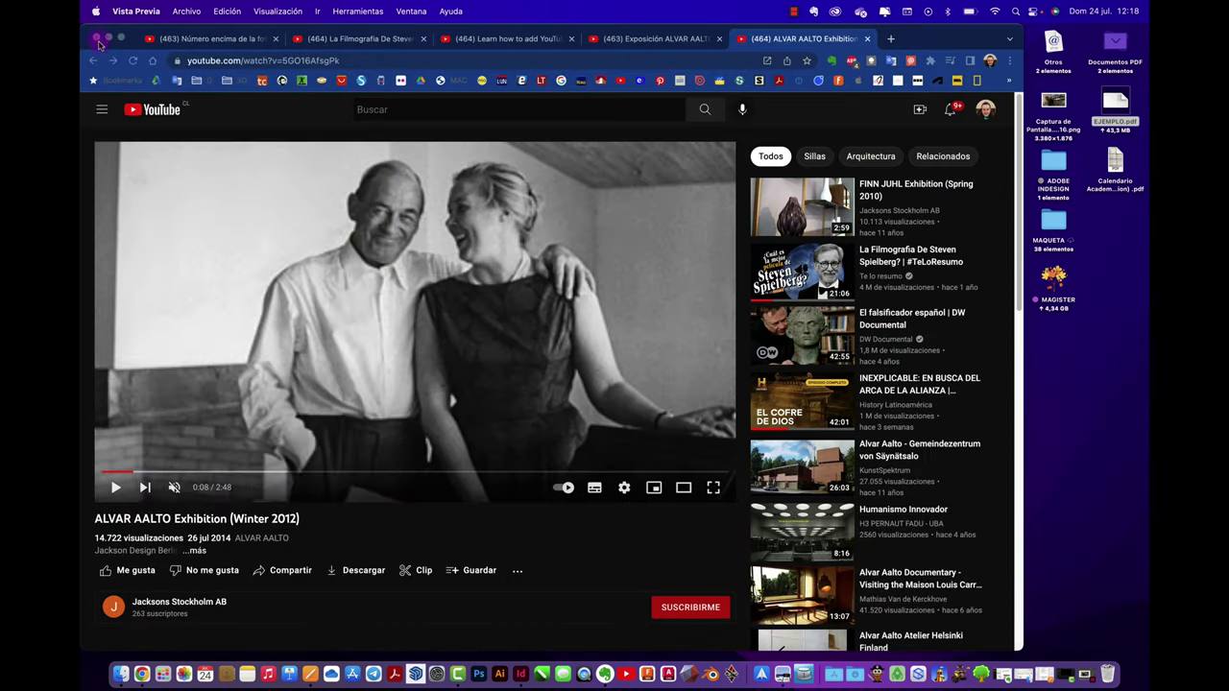
Step: Switch to InDesign, dismiss the earlier Publish Online result, publish all pages as a new document titled LIBRO ML, and view it online
{"action": "left_click", "coordinate": [1064, 641]}
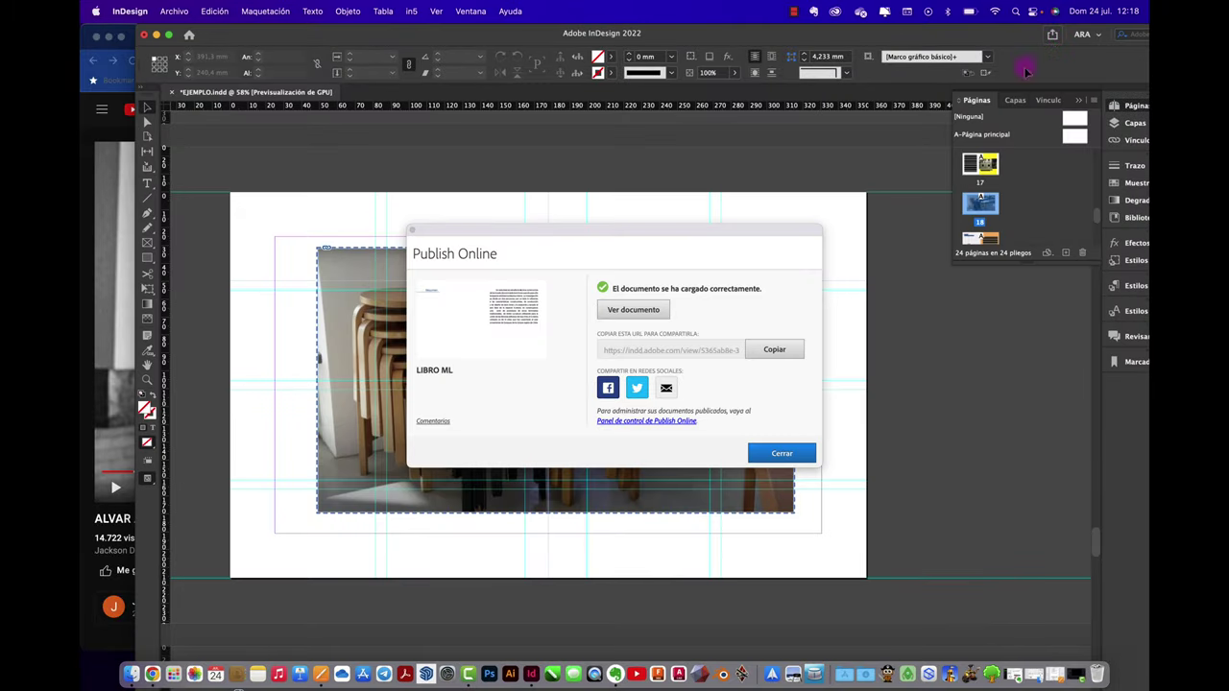
{"action": "left_click", "coordinate": [780, 455]}
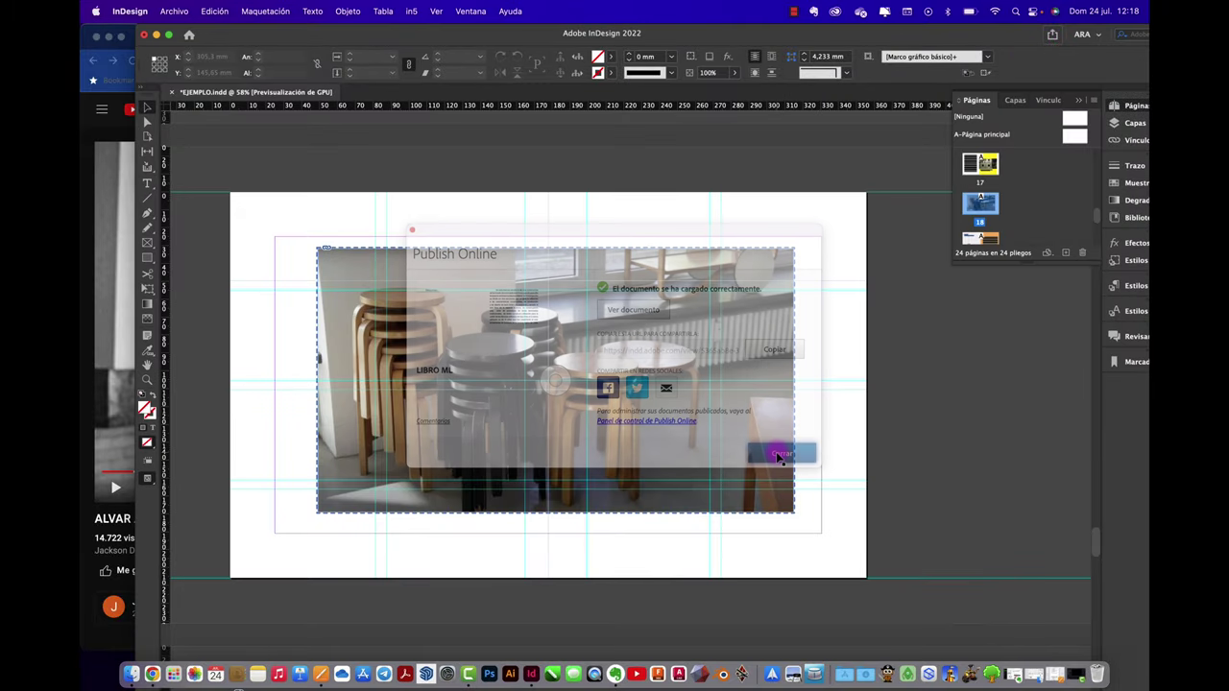
{"action": "left_click", "coordinate": [1052, 35]}
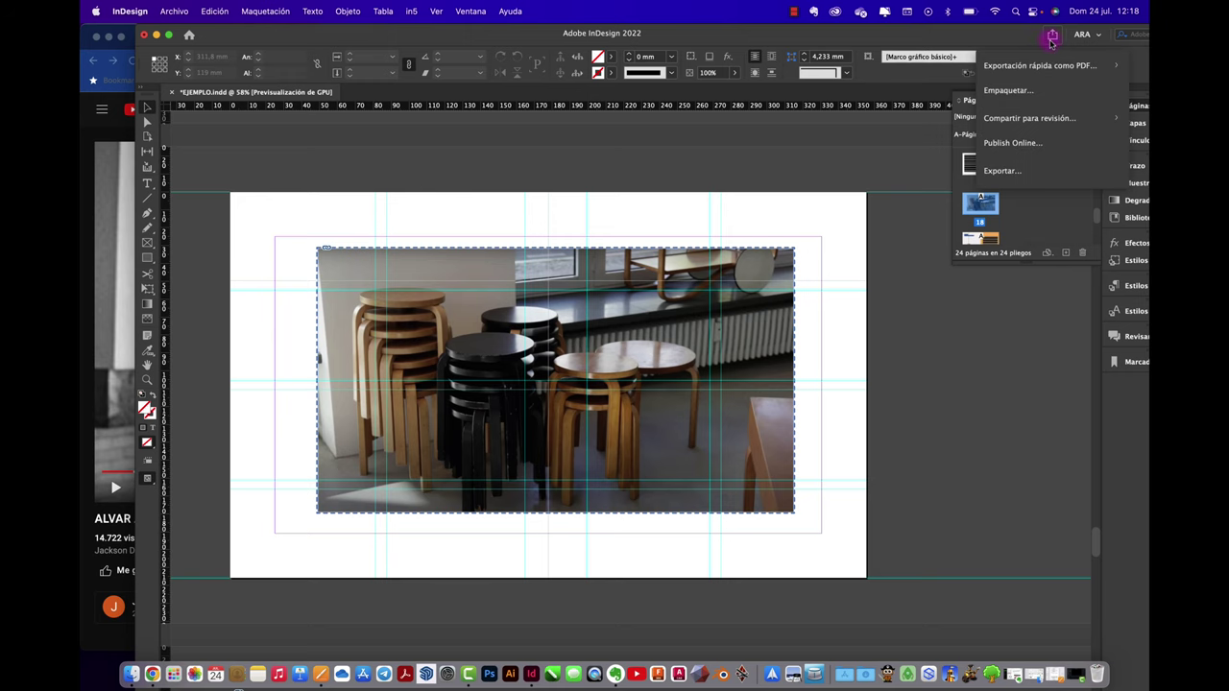
{"action": "left_click", "coordinate": [978, 142]}
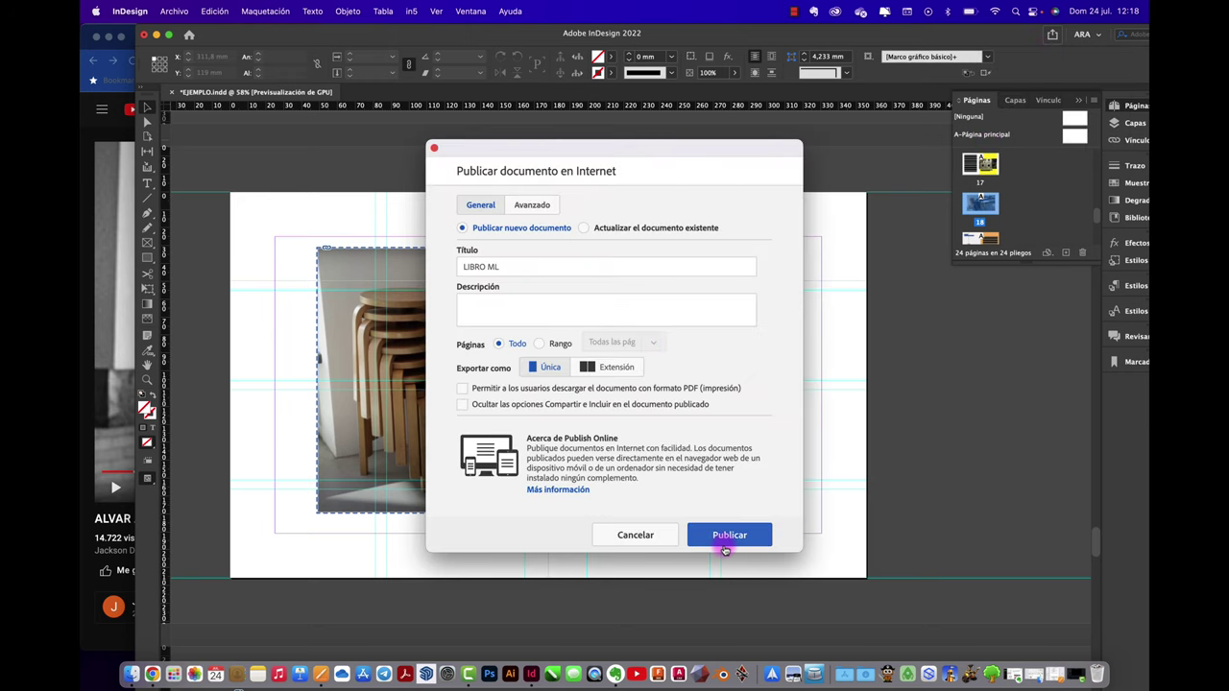
{"action": "left_click", "coordinate": [727, 537]}
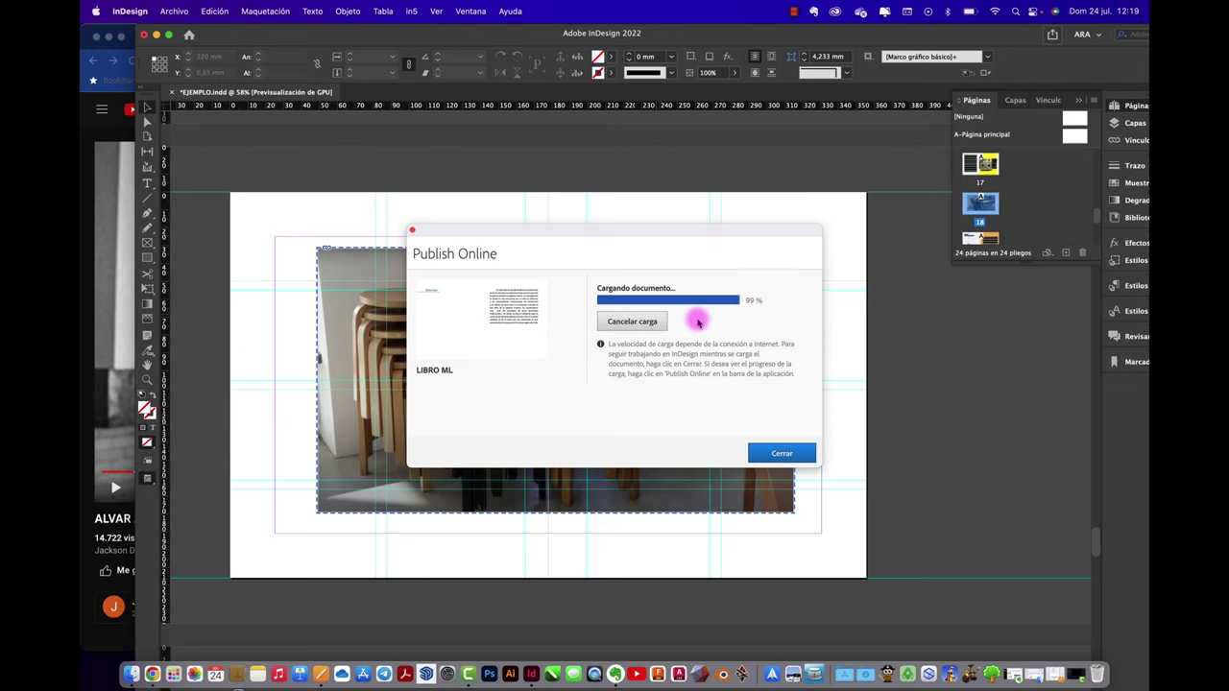
{"action": "left_click", "coordinate": [648, 312]}
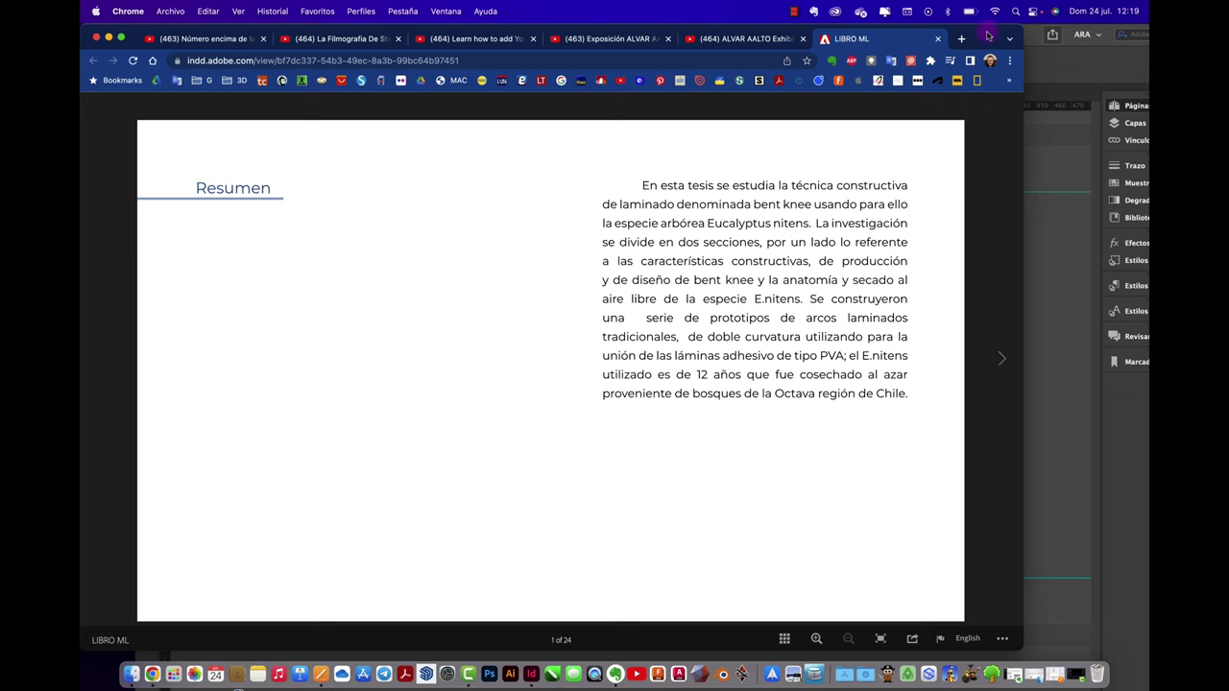
Step: Show the page thumbnails of the published LIBRO ML document and go to page 18
{"action": "left_click_drag", "start_coordinate": [987, 35], "coordinate": [1024, 35]}
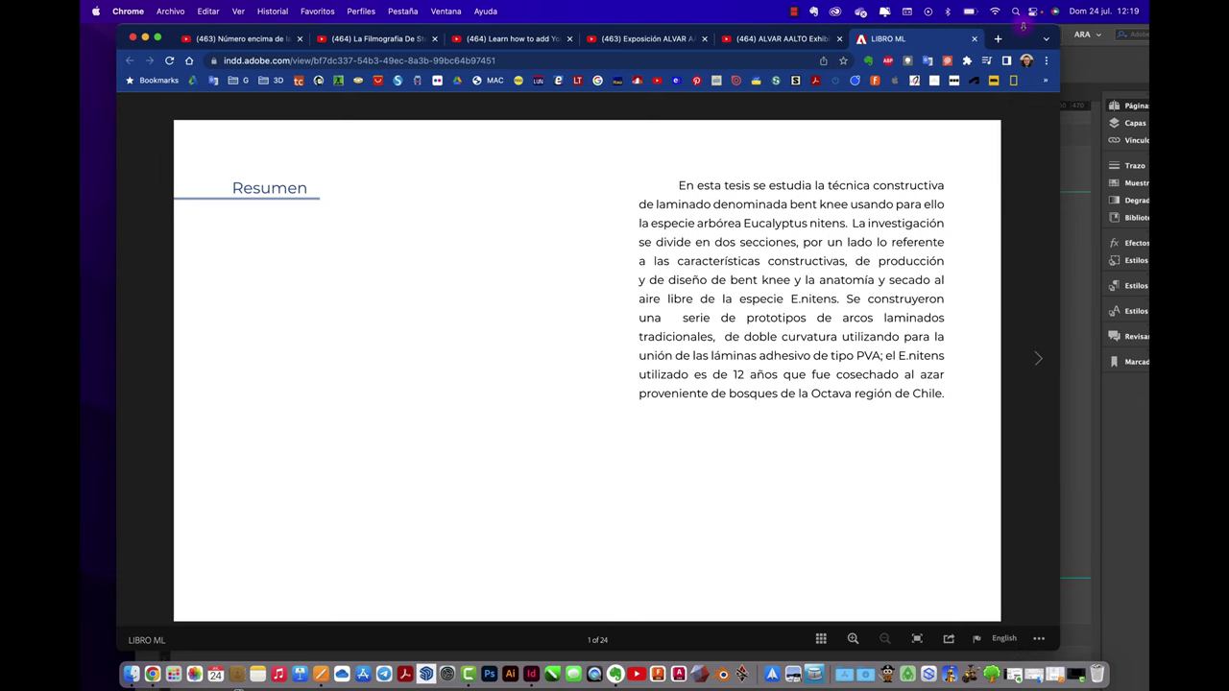
{"action": "left_click", "coordinate": [821, 639]}
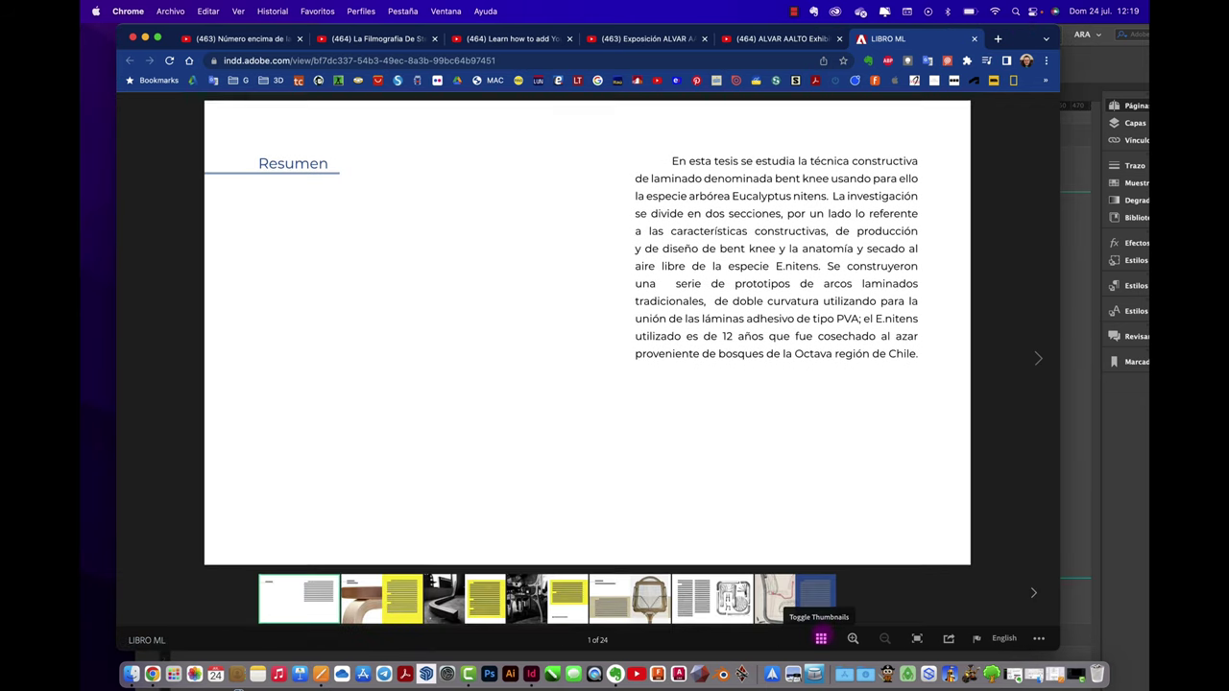
{"action": "left_click", "coordinate": [1032, 592]}
{"action": "left_click", "coordinate": [1032, 591]}
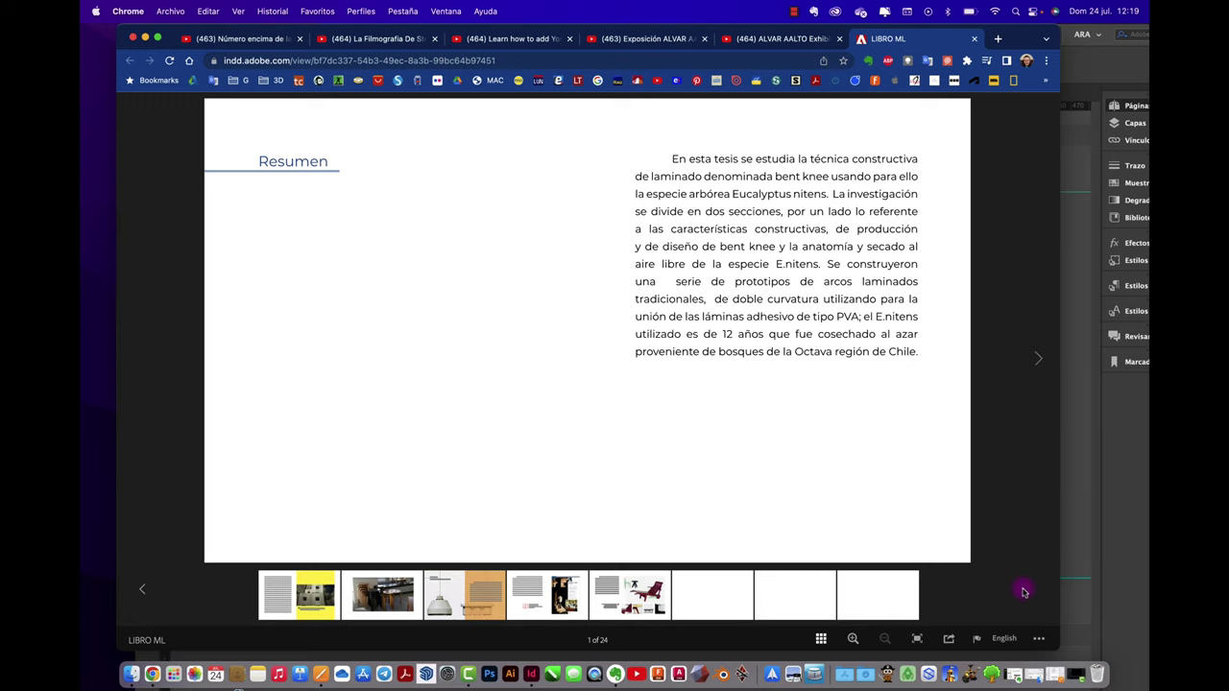
{"action": "left_click", "coordinate": [383, 586]}
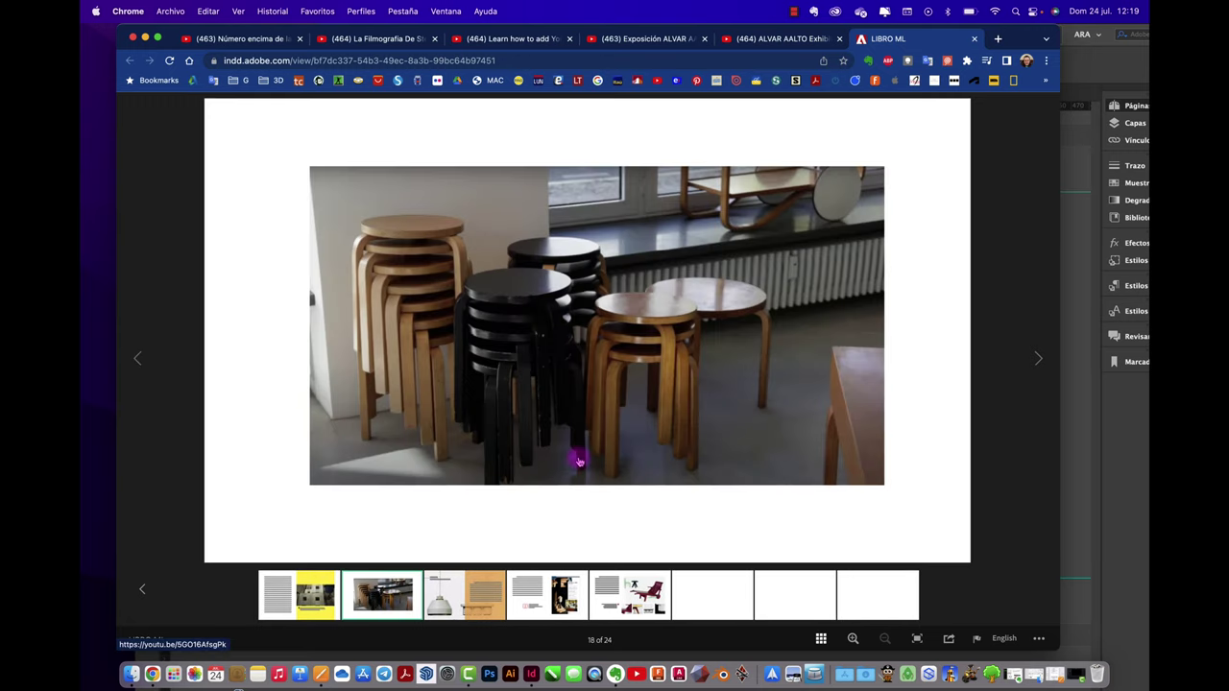
Step: Test the YouTube hyperlink on the published page 18 image, then switch to InDesign and close the Publish Online dialog
{"action": "left_click", "coordinate": [623, 309]}
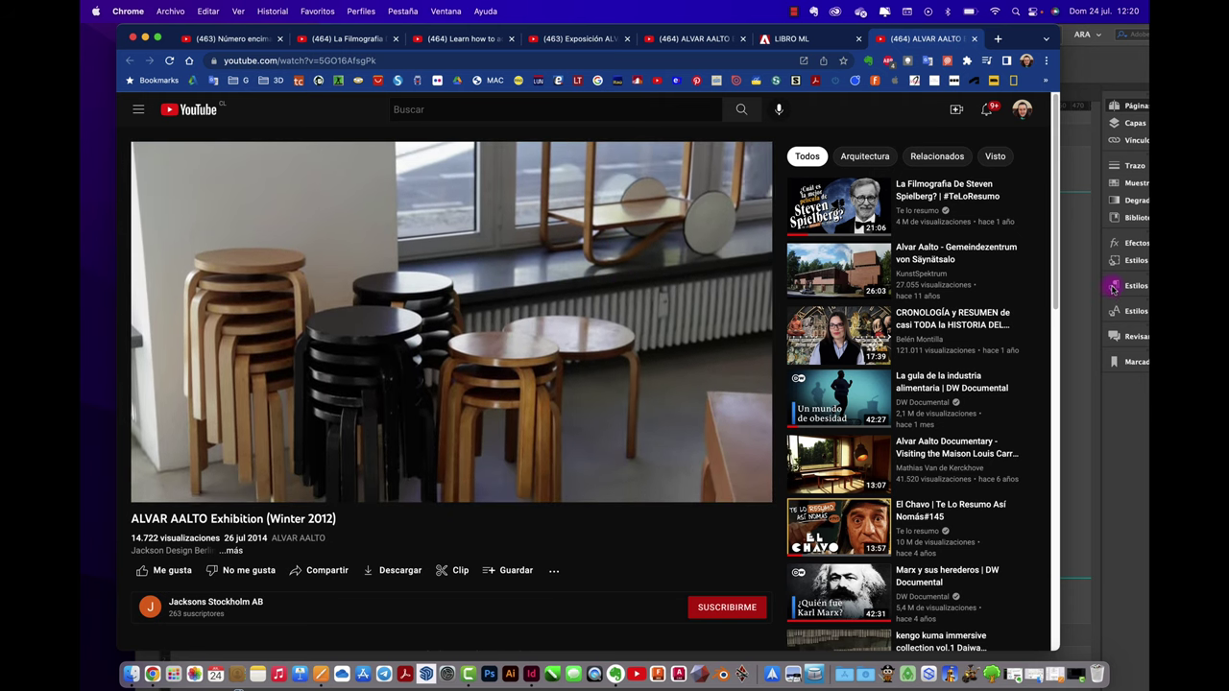
{"action": "key", "text": "super+Tab"}
{"action": "left_click", "coordinate": [782, 455]}
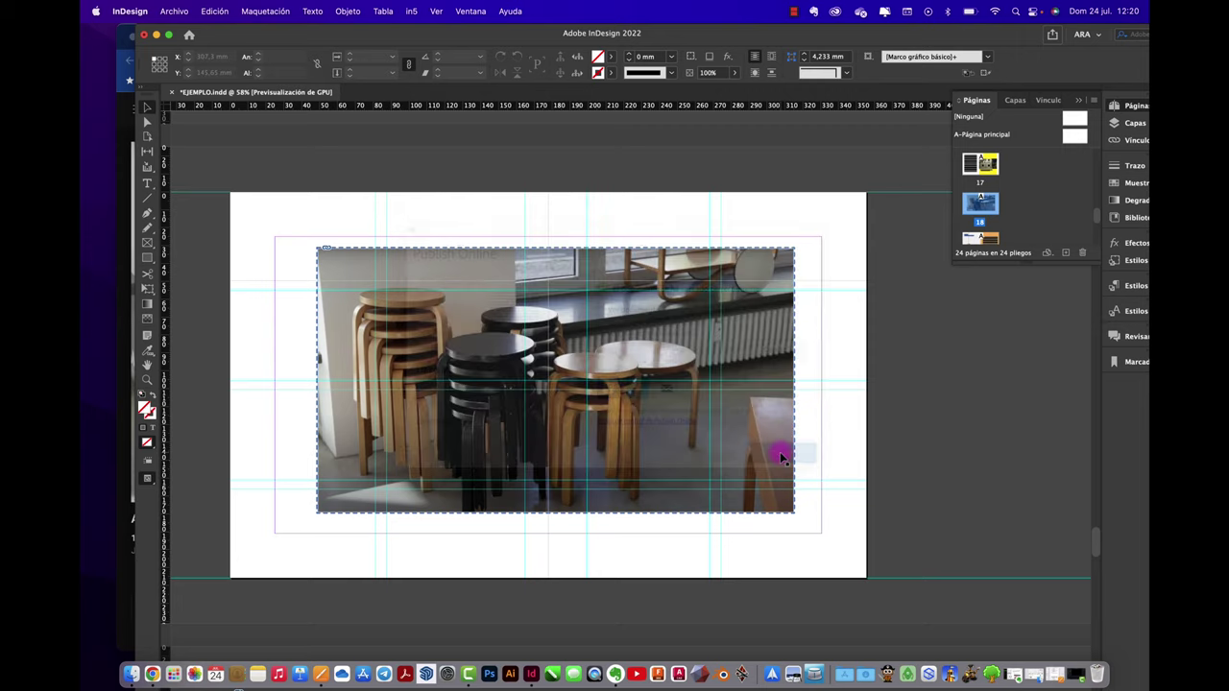